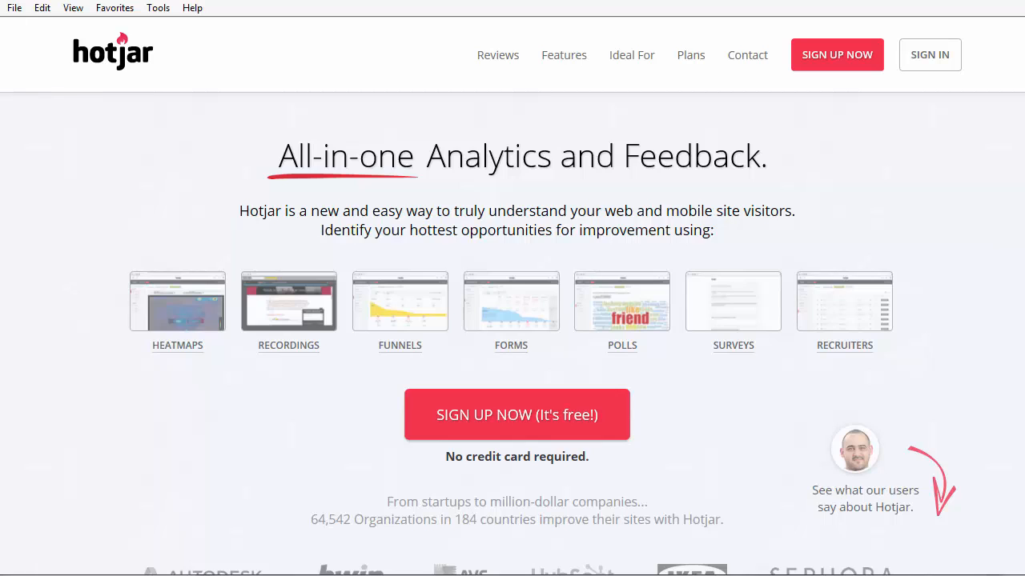
# Start the free Hotjar sign-up and enter the full name, e-mail address and password.
pyautogui.click(535, 400)
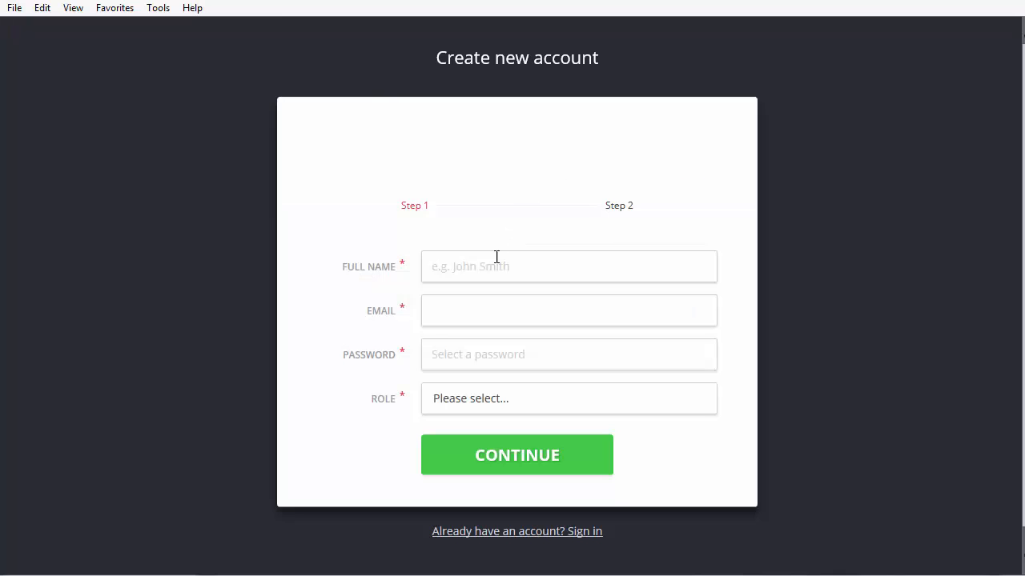
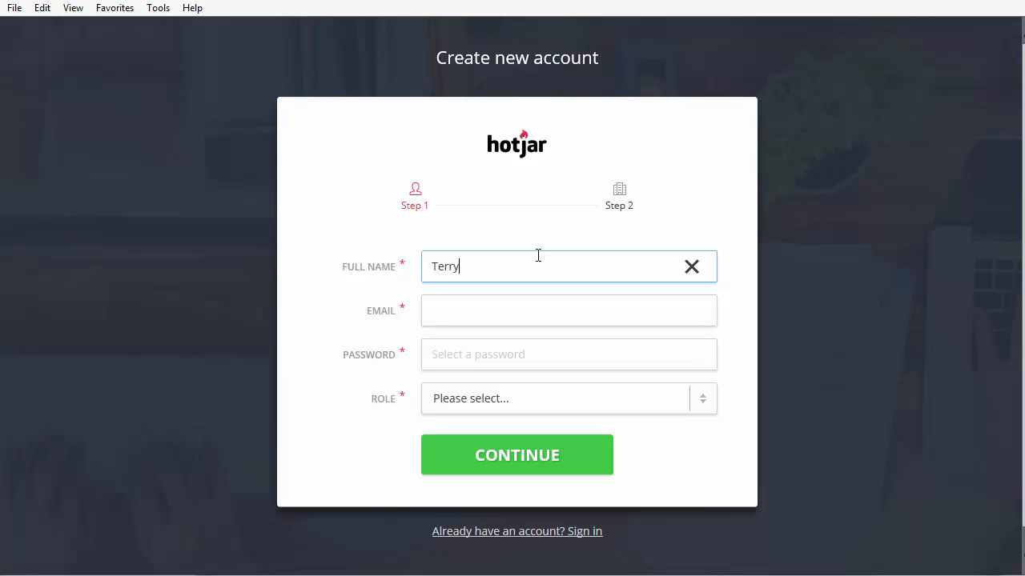
pyautogui.press('Tab')
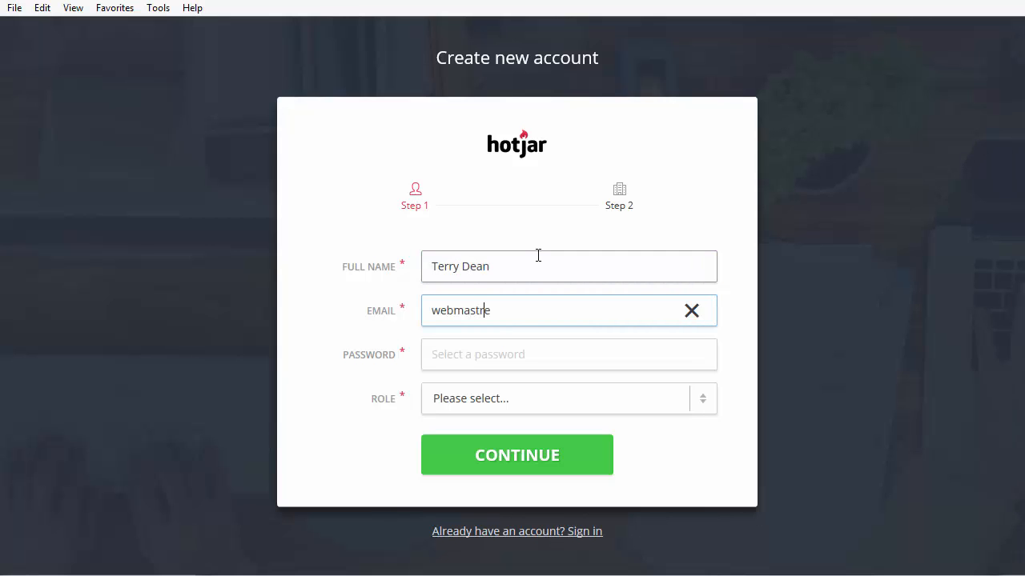
pyautogui.press('Tab')
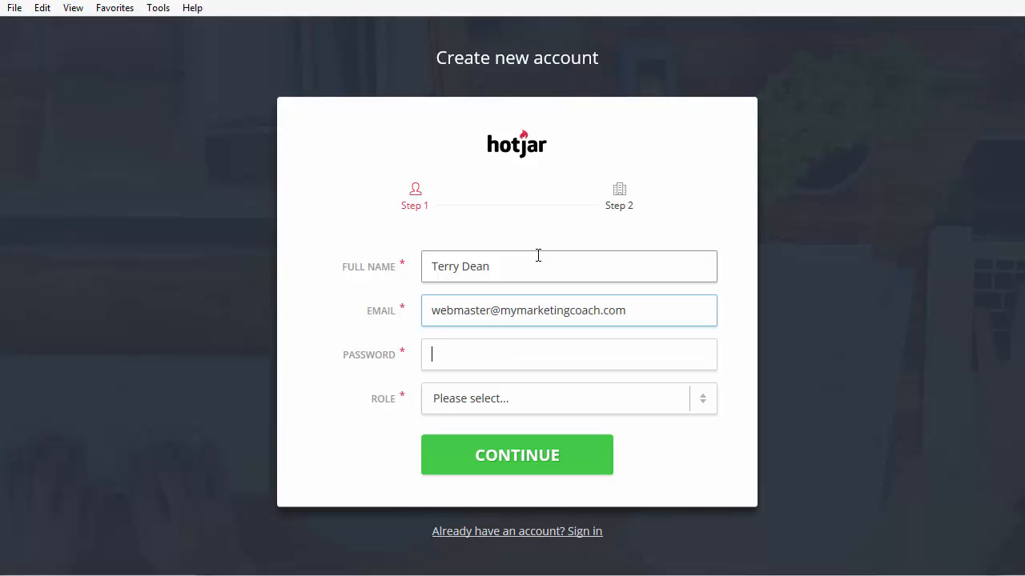
pyautogui.write('*******')
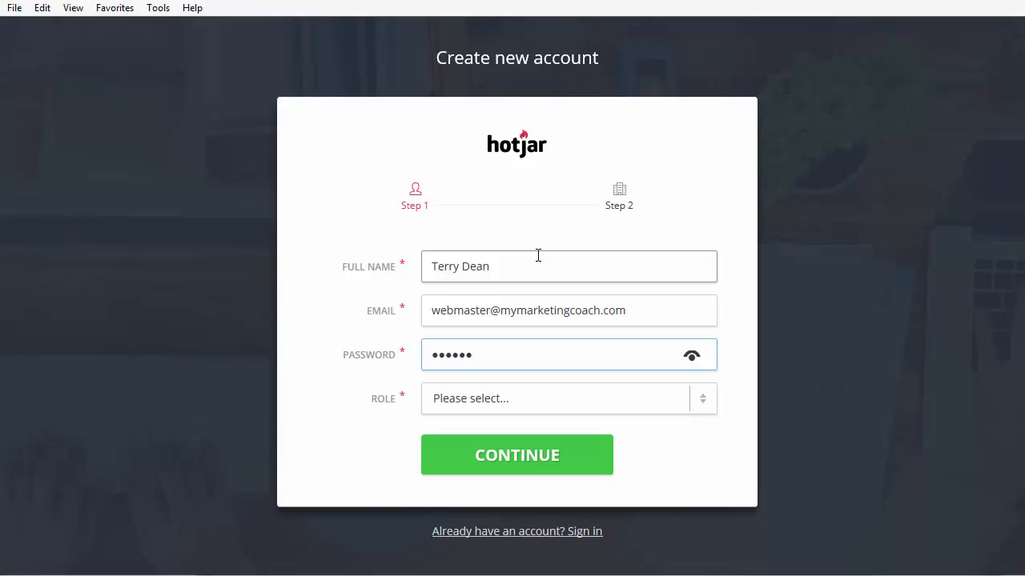
pyautogui.write('**')
# Choose Digital Marketer as the role and continue to Step 2.
pyautogui.press('Tab')
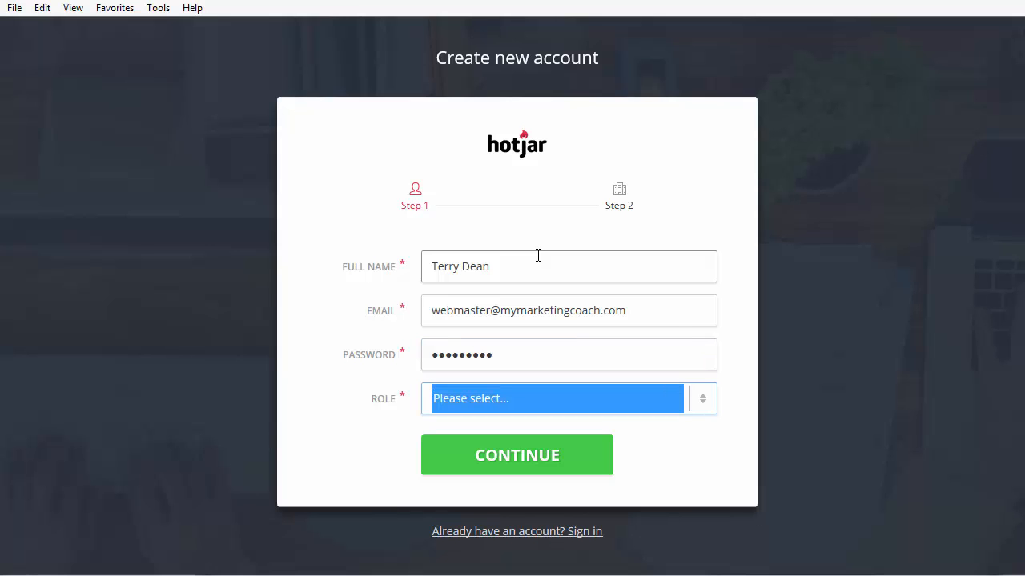
pyautogui.click(708, 401)
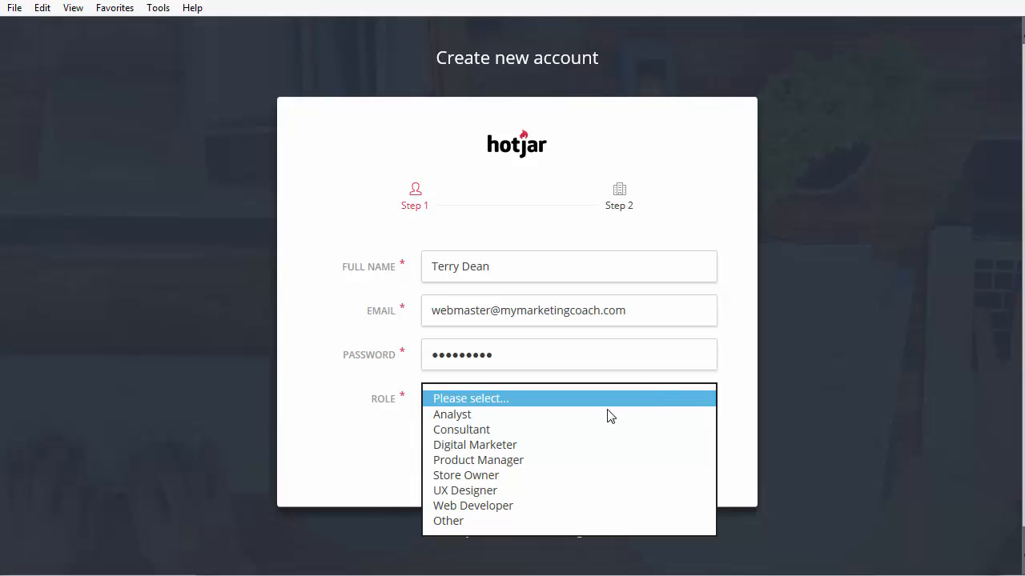
pyautogui.click(506, 455)
pyautogui.click(506, 455)
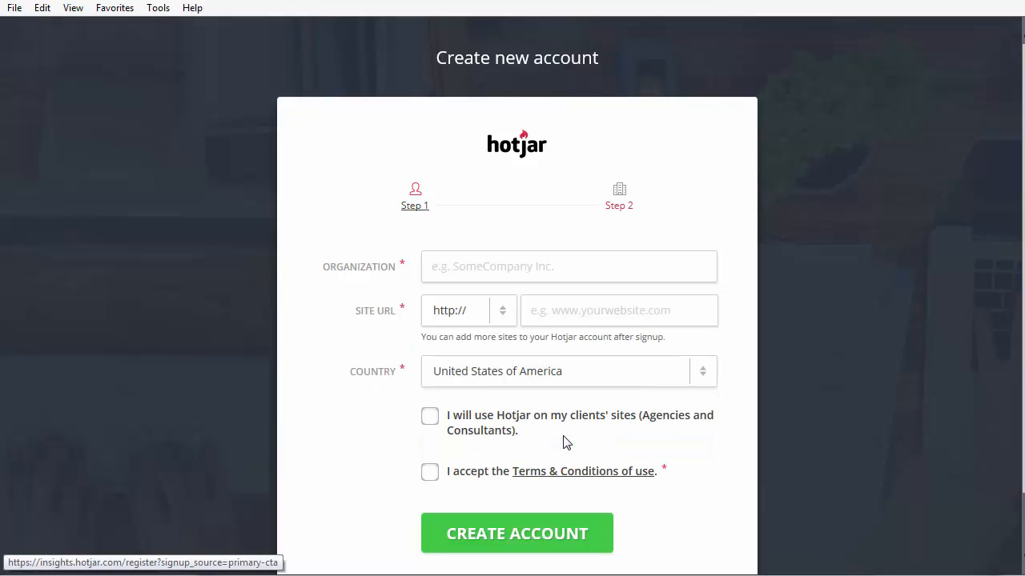
# Accept the terms and enter MyMarketingCoach.com as the organization.
pyautogui.click(429, 472)
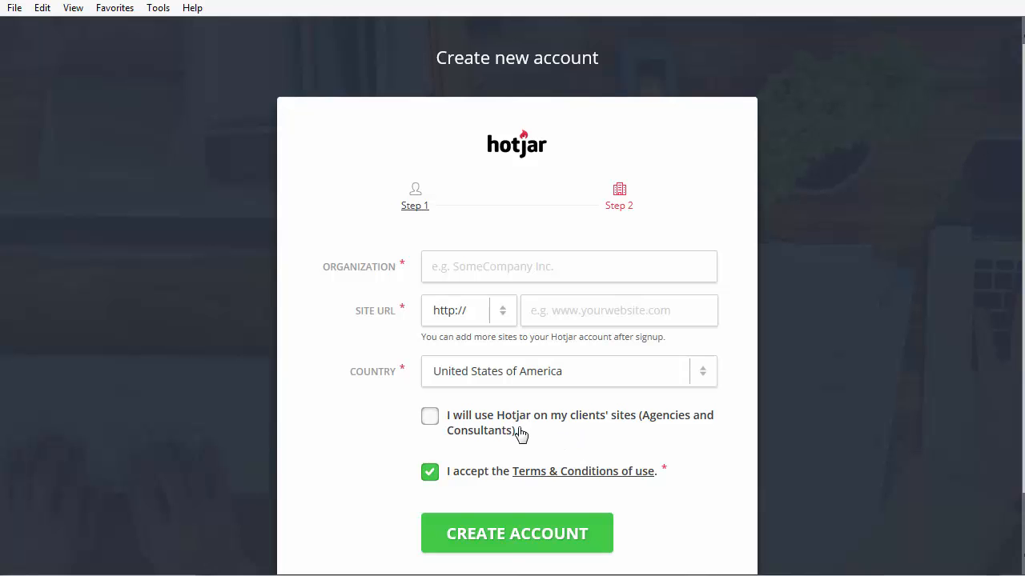
pyautogui.click(504, 540)
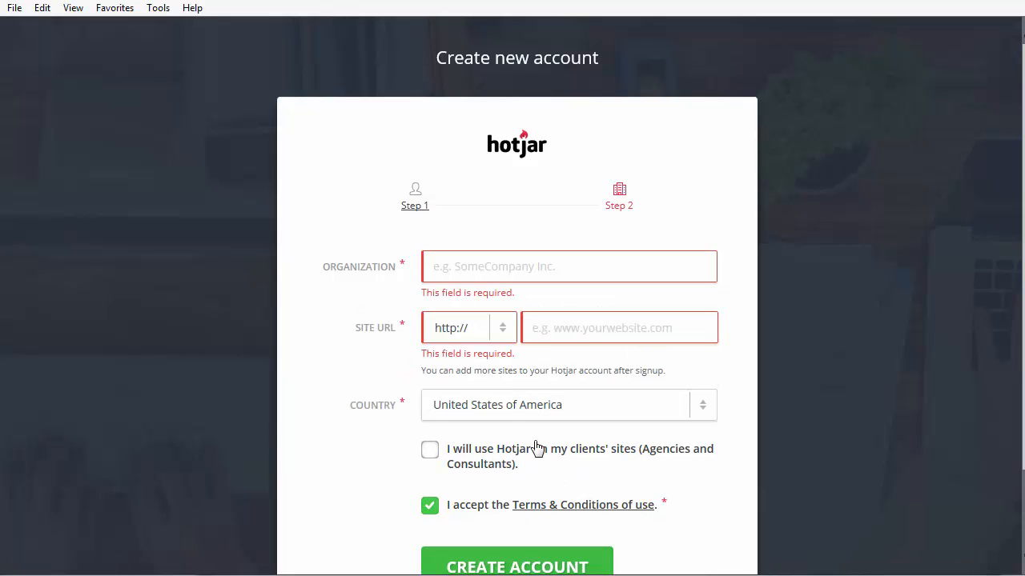
pyautogui.write('M')
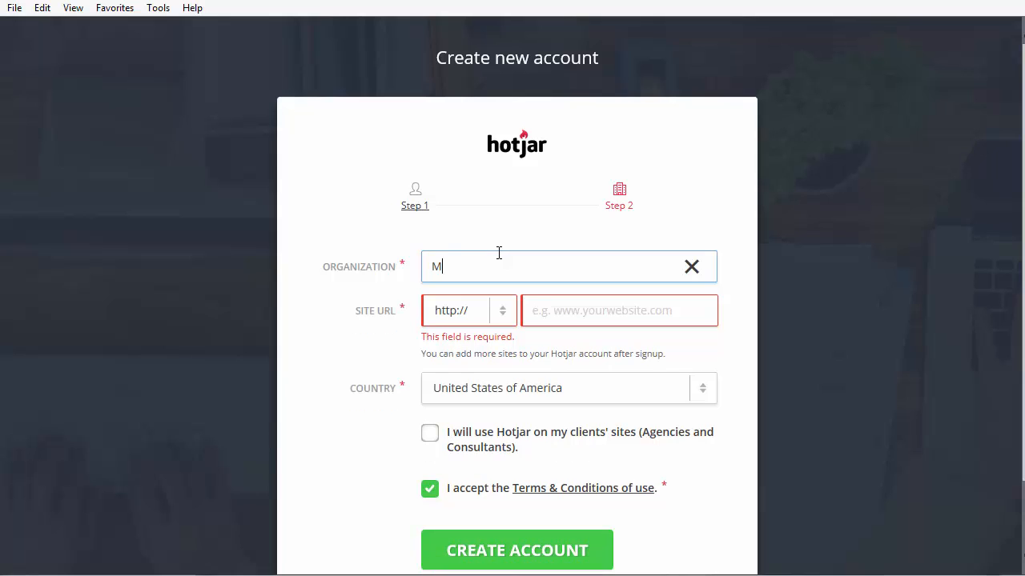
pyautogui.write('yMarketingCoach.com')
# Enter monthlymentorclub.com as the site URL and create the account.
pyautogui.click(571, 309)
pyautogui.write('monthlyw')
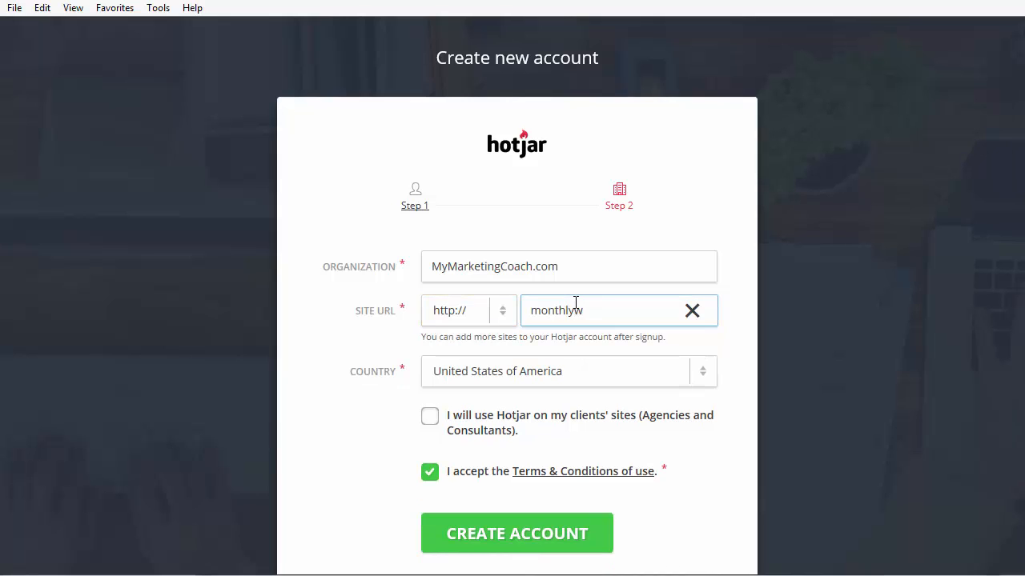
pyautogui.press('BackSpace')
pyautogui.write('mentorclub.com')
pyautogui.scroll(-2, 576, 321)
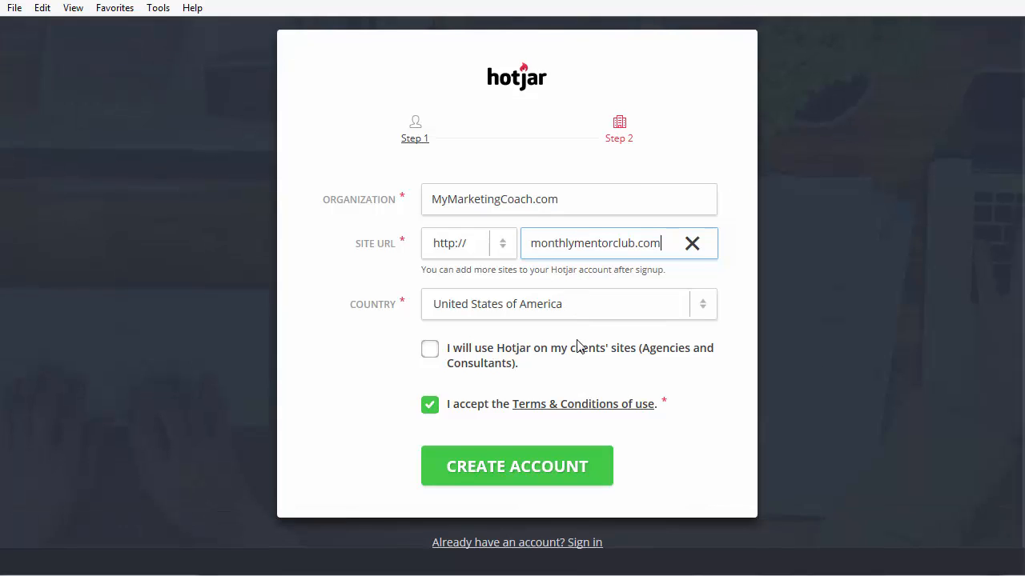
pyautogui.click(606, 332)
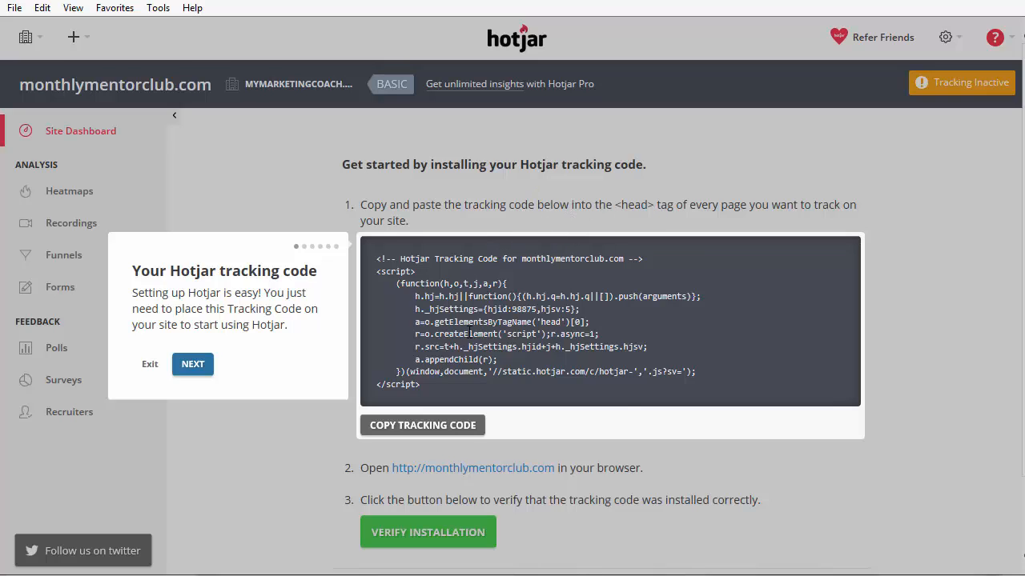
# Copy the site's Hotjar tracking code to the clipboard.
pyautogui.click(469, 333)
pyautogui.rightClick(469, 328)
pyautogui.click(500, 361)
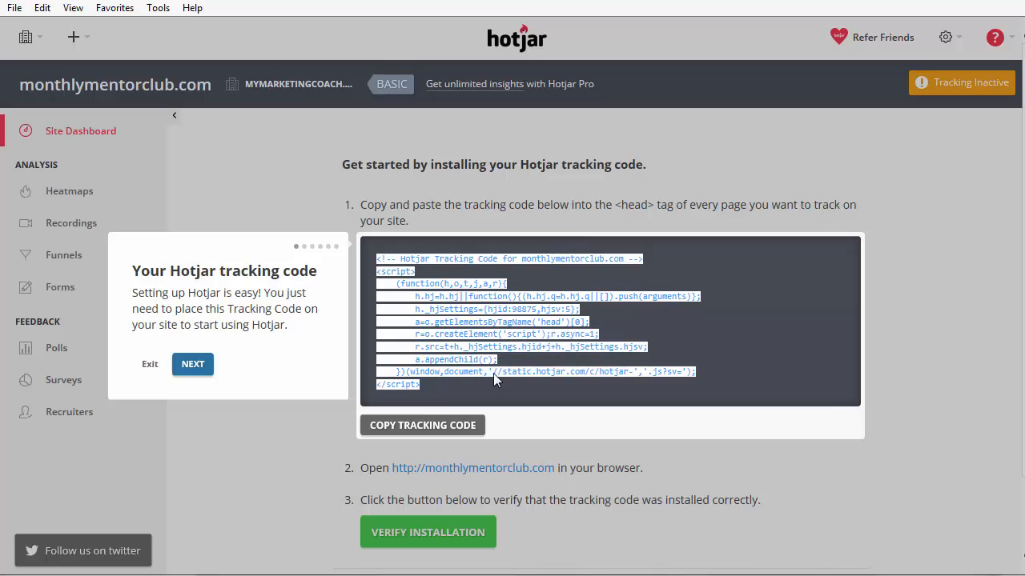
pyautogui.click(432, 433)
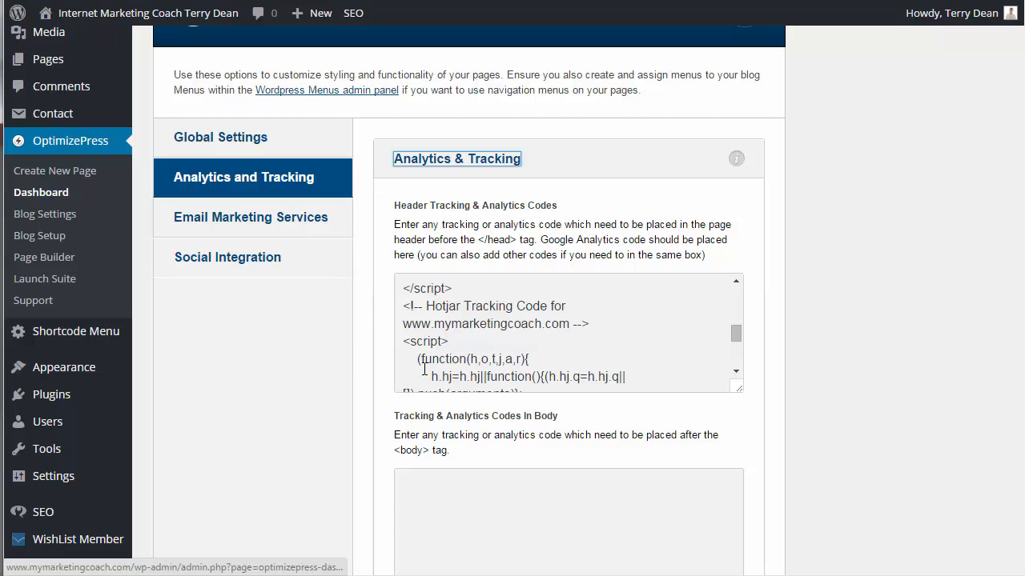
# Review the Hotjar script already in OptimizePress's Header Tracking codes box.
pyautogui.click(403, 306)
pyautogui.moveTo(403, 306); pyautogui.dragTo(596, 423)
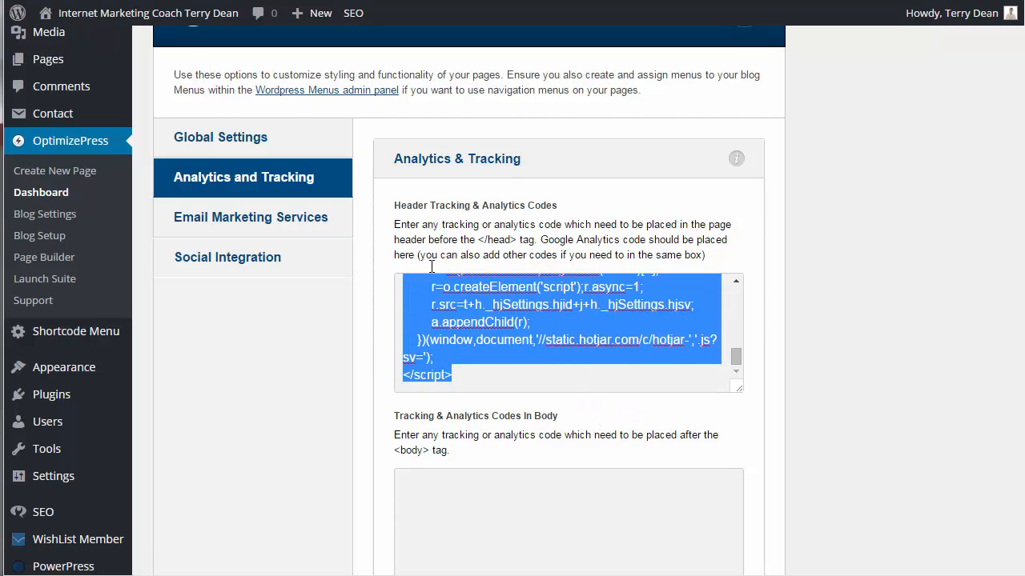
pyautogui.scroll(-5, 793, 353)
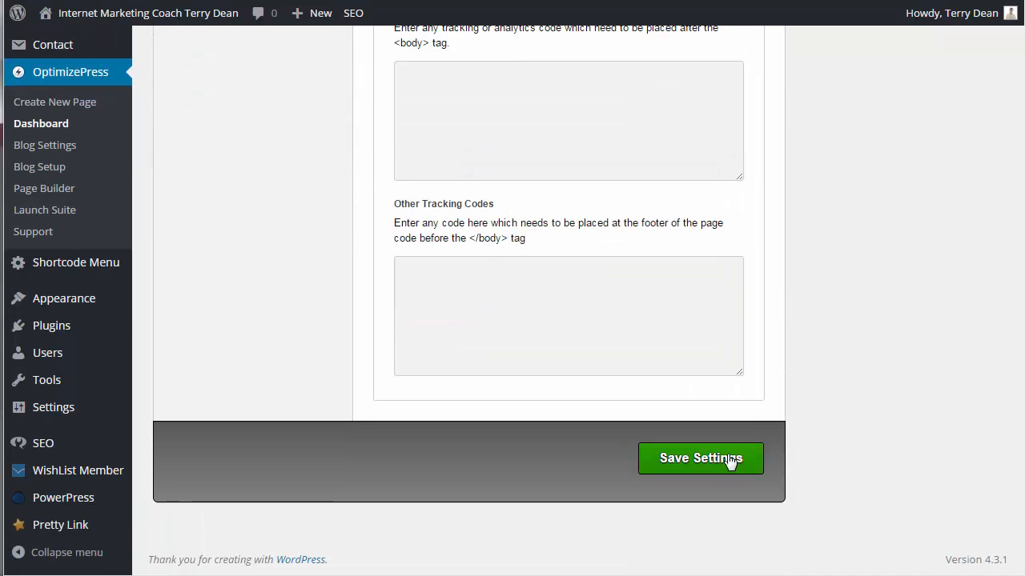
pyautogui.scroll(4, 567, 196)
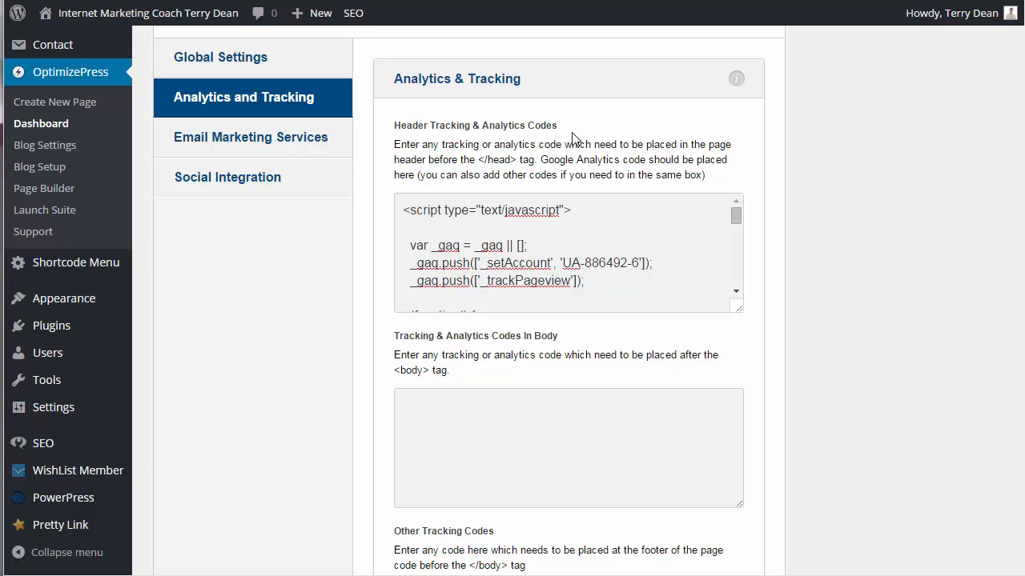
pyautogui.click(403, 209)
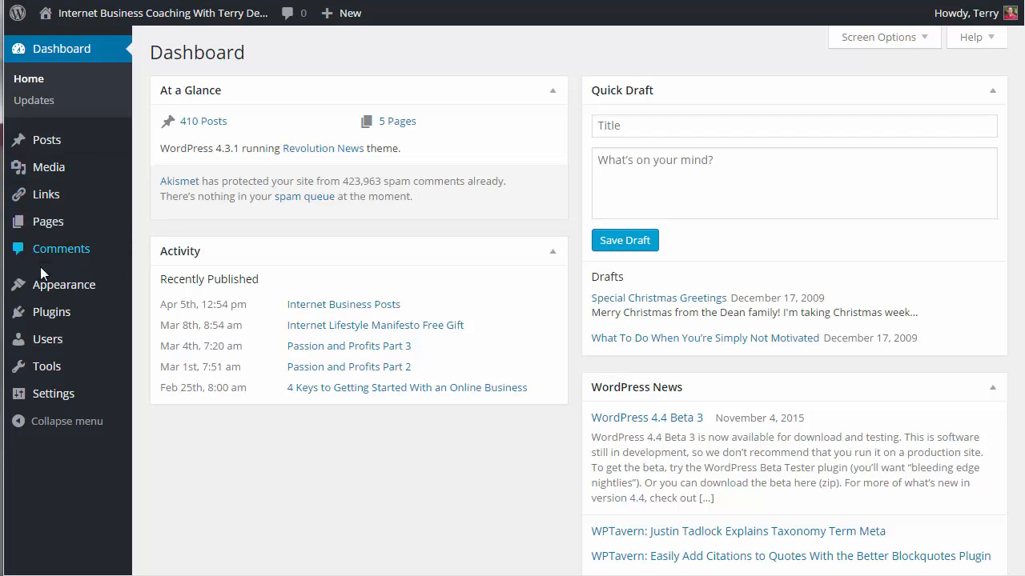
# Open the theme's Header template (header.php) in Appearance > Editor.
pyautogui.moveTo(48, 286)
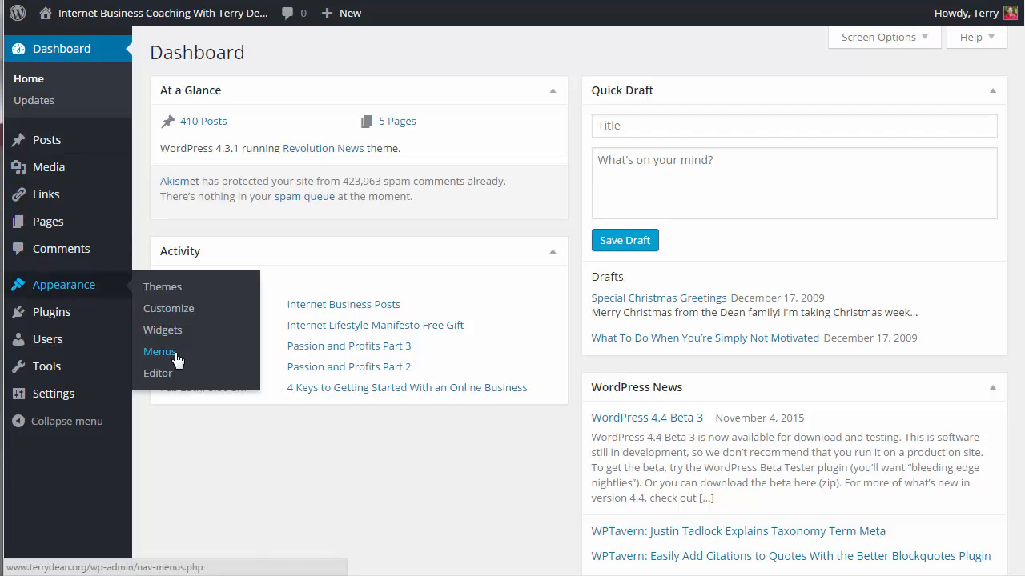
pyautogui.click(159, 374)
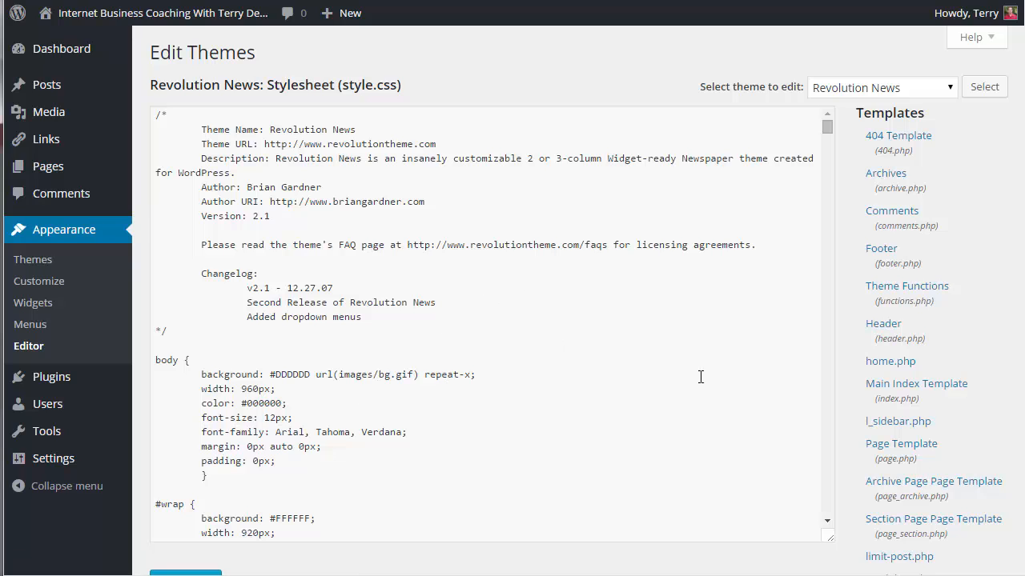
pyautogui.click(884, 330)
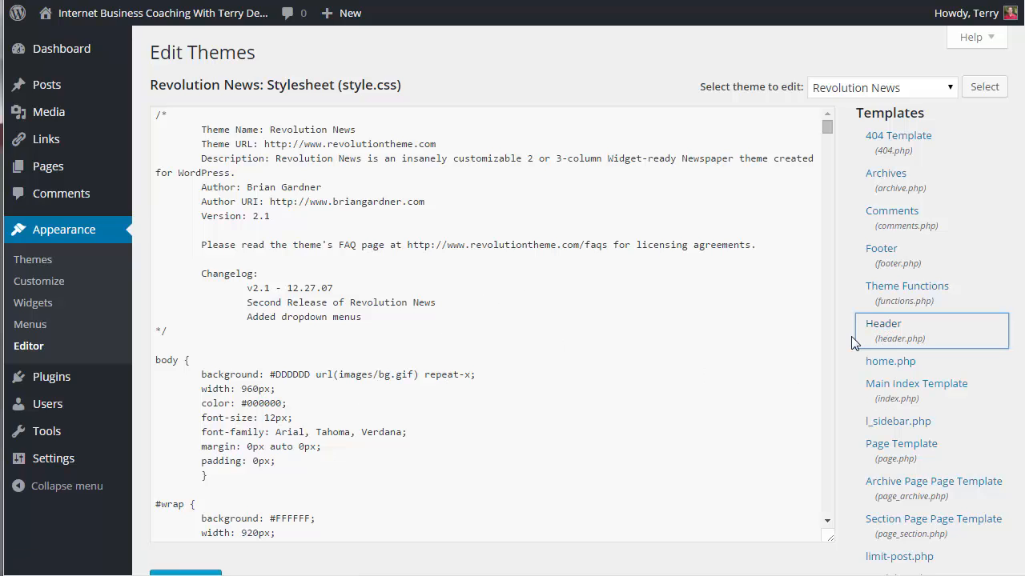
pyautogui.scroll(-10, 369, 298)
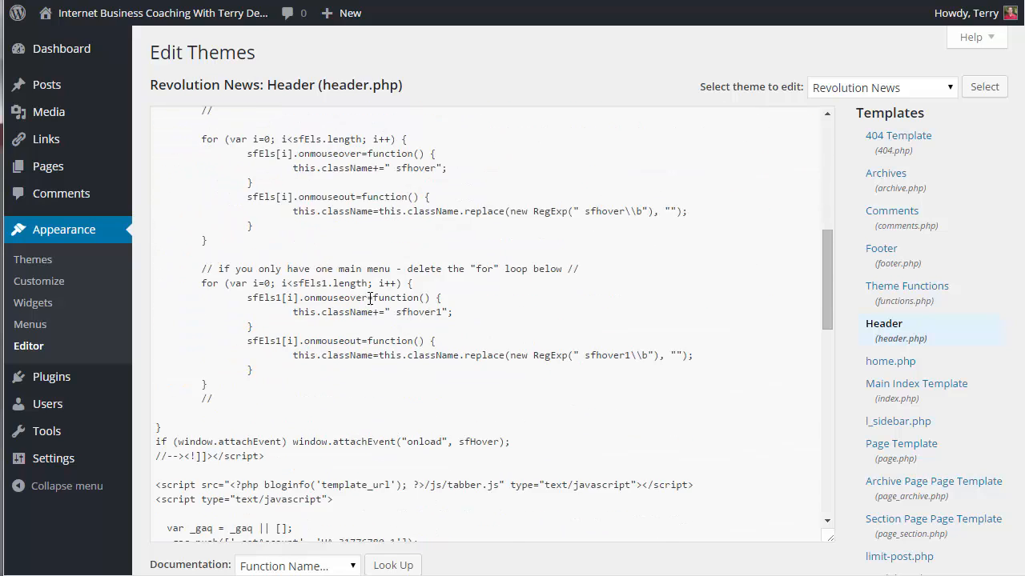
pyautogui.scroll(-7, 370, 299)
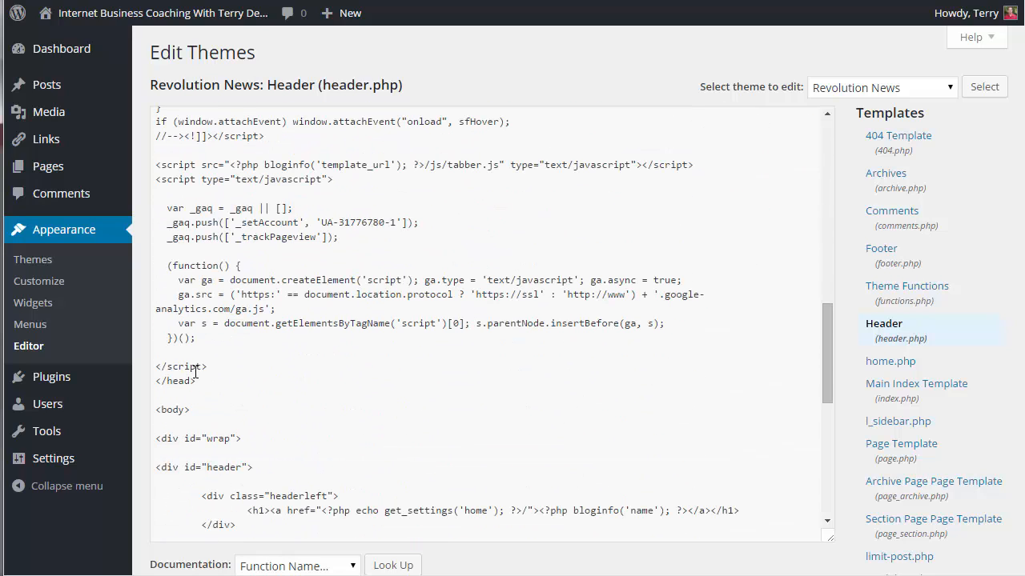
# Paste the Hotjar tracking code just before </head> in header.php, then view the sales page.
pyautogui.moveTo(198, 381); pyautogui.dragTo(147, 387)
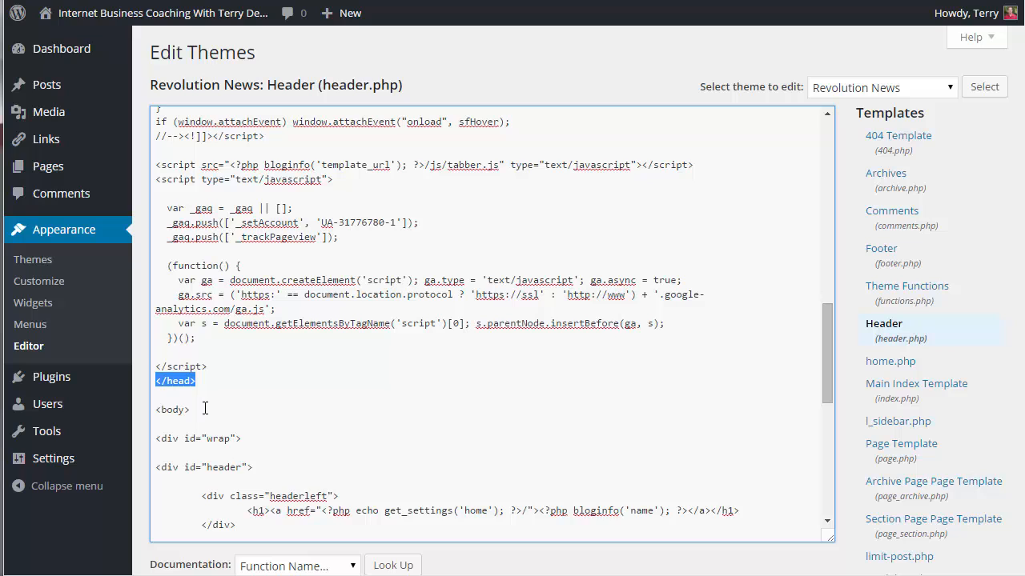
pyautogui.click(213, 369)
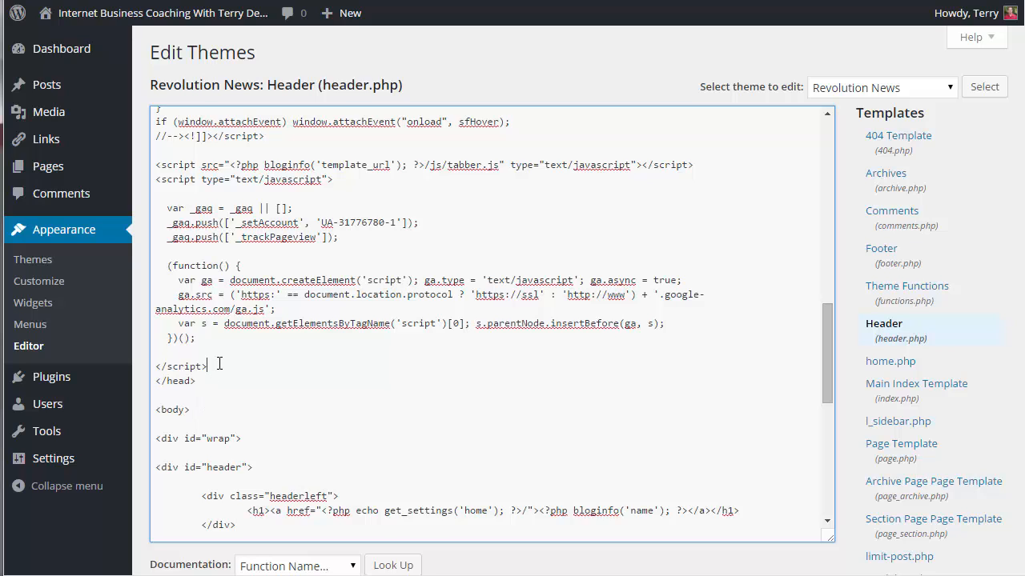
pyautogui.press('Return')
pyautogui.write("<!-- Hotjar Tracking Code for monthlymentorclub.com --> <script>     (function(h,o,t,j,a,r){         h.hj=h.hj||function(){(h.hj.q=h.hj.q||[]).push(arguments)};         h._hjSettings={hjid:98875,hjsv:5};         a=o.getElementsByTagName('head')[0];         r=o.createElement('script');r.async=1;         r.src=t+h._hjSettings.hjid+j+h._hjSettings.hjsv;         a.appendChild(r);     })(window,document,'//static.hotjar.com/c/hotjar-','.js?sv='); </script>")
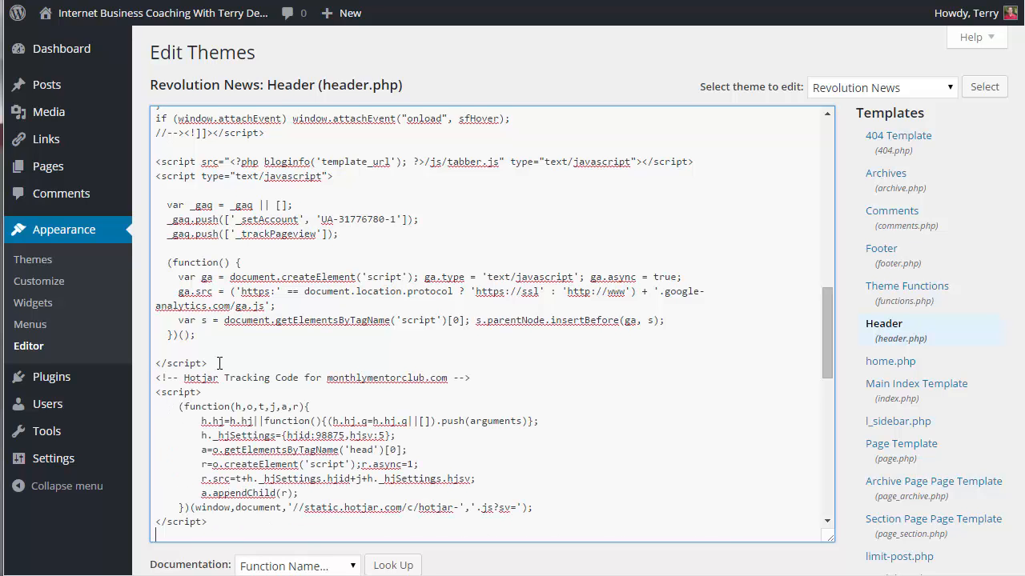
pyautogui.scroll(-2, 200, 517)
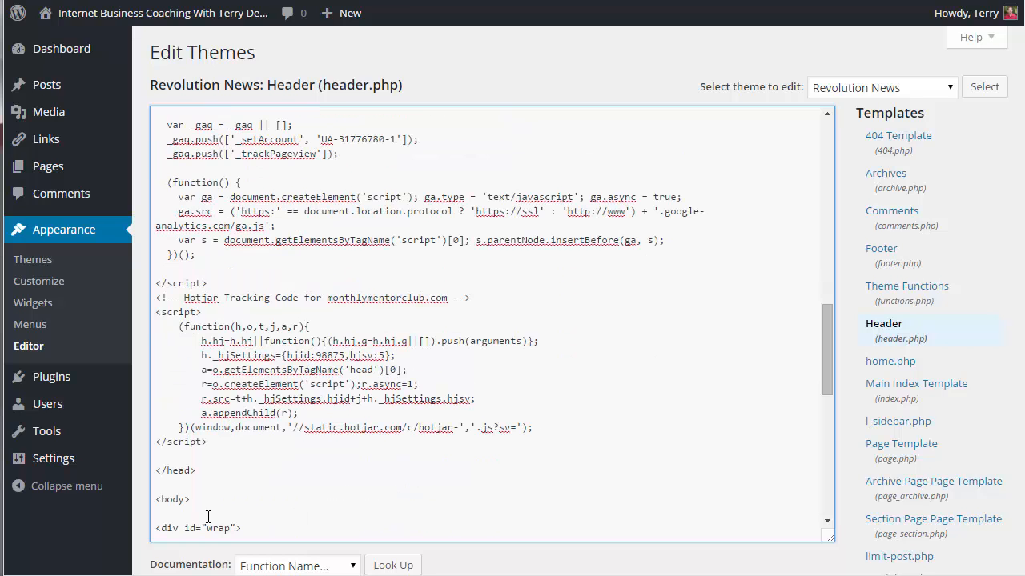
pyautogui.scroll(-6, 237, 495)
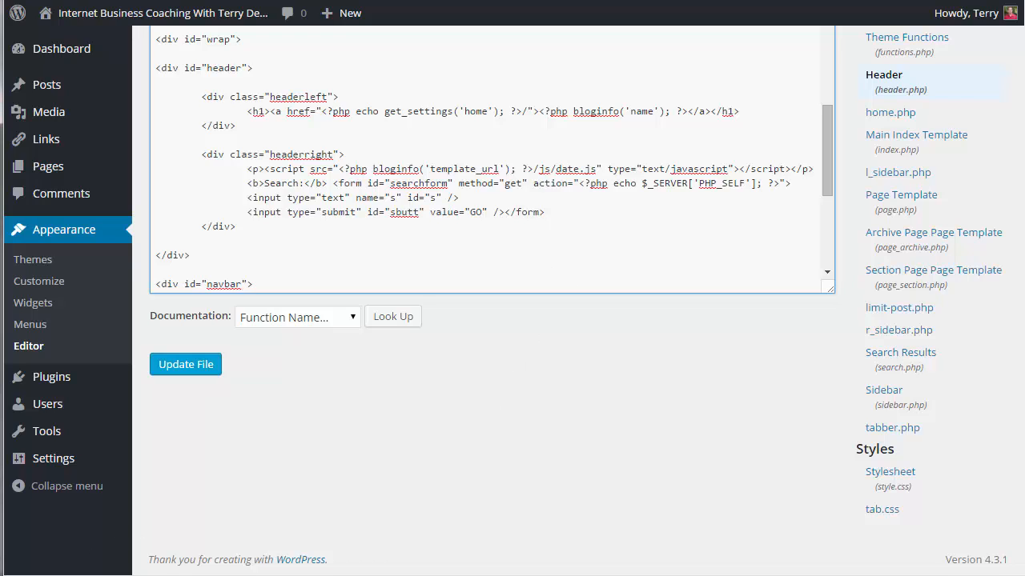
pyautogui.click(80, 575)
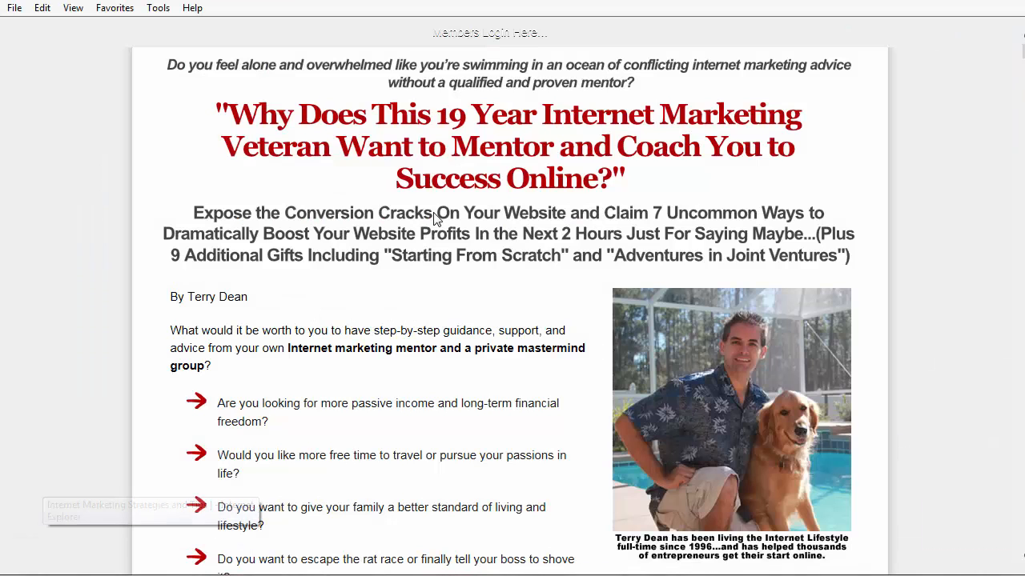
# Reload the sales page, verify the Hotjar installation is active, and go to Heatmaps.
pyautogui.click(320, 2)
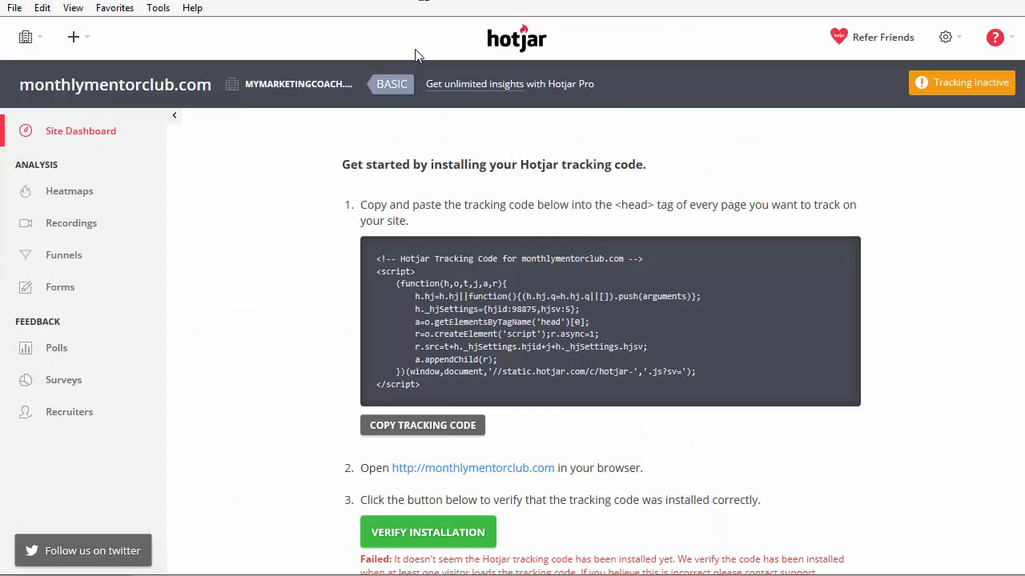
pyautogui.click(439, 530)
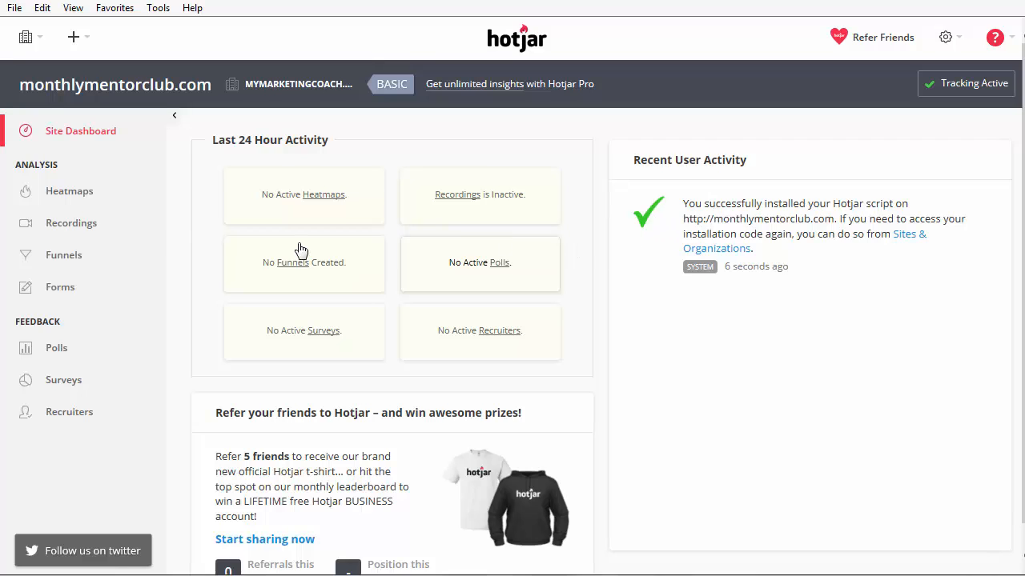
pyautogui.click(93, 197)
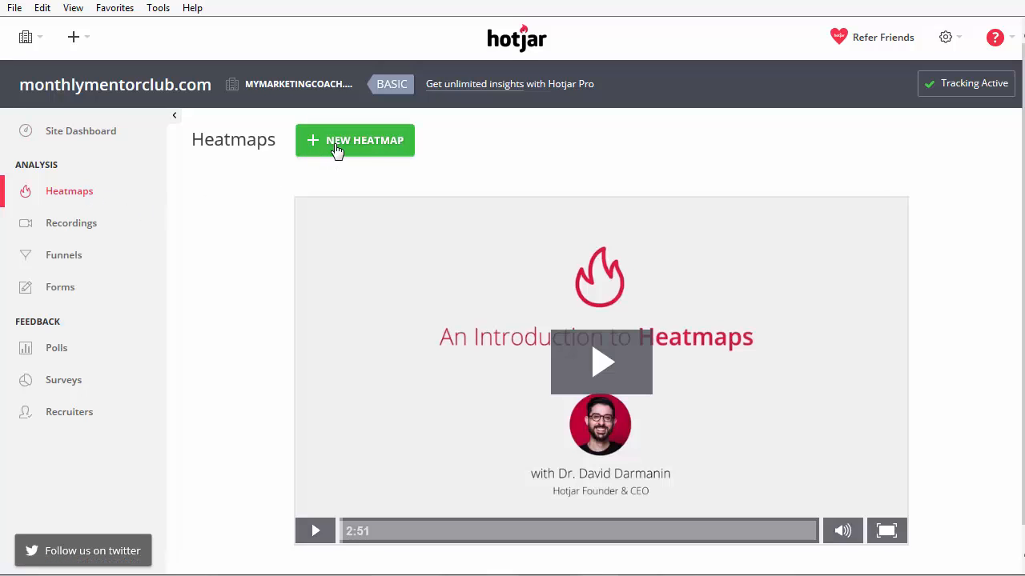
pyautogui.click(336, 148)
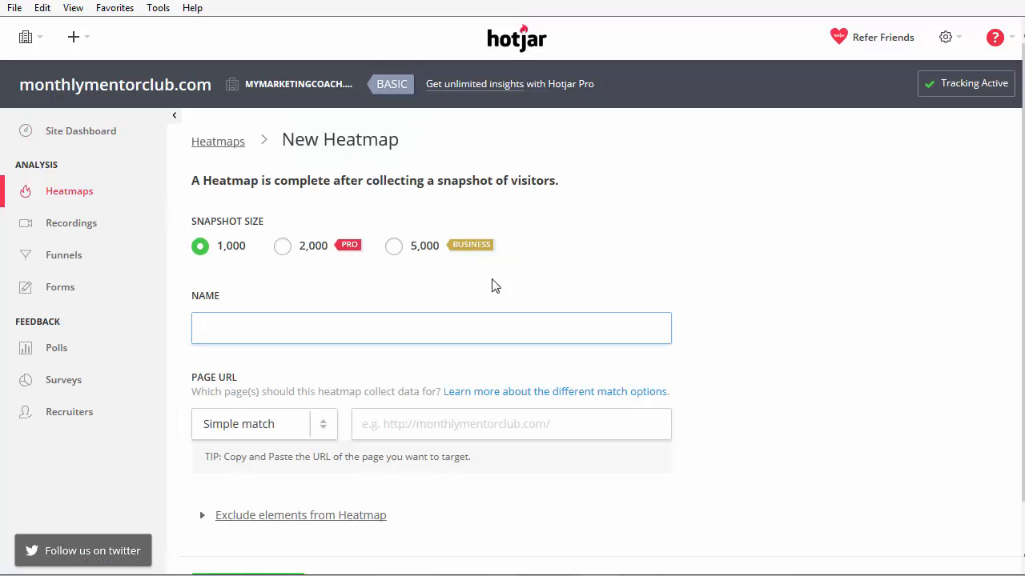
pyautogui.moveTo(246, 249); pyautogui.dragTo(215, 249)
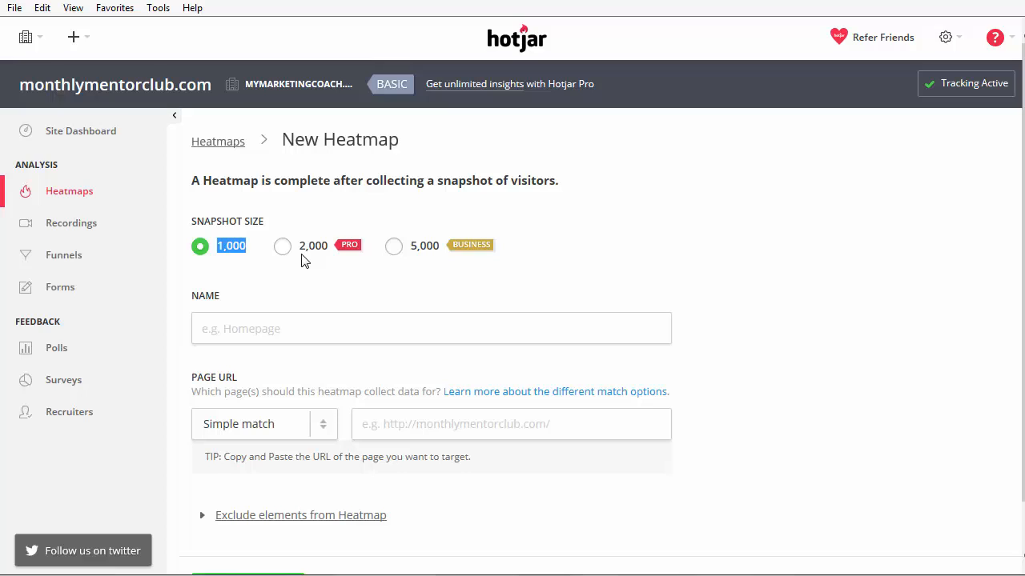
pyautogui.click(360, 319)
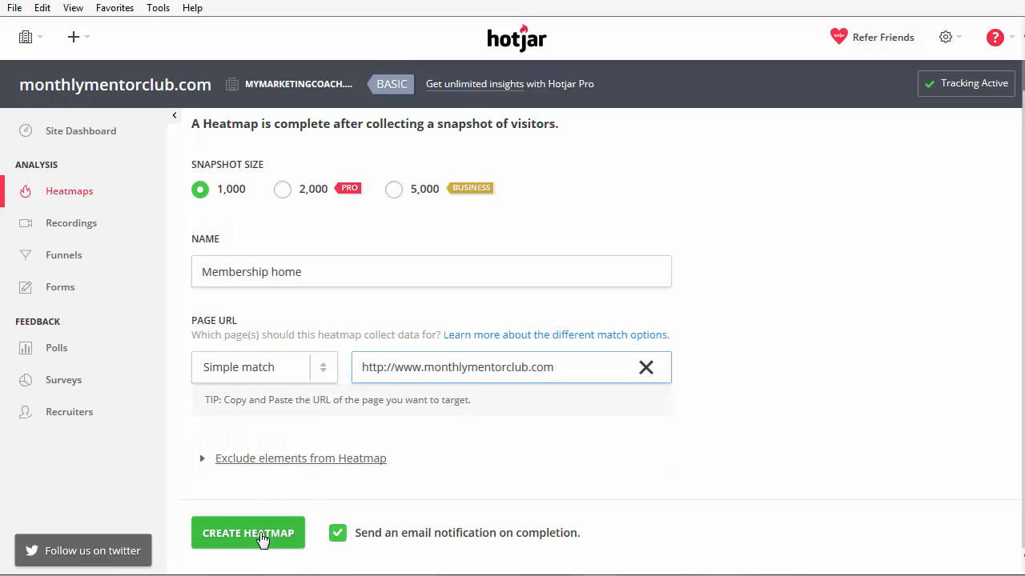
pyautogui.click(264, 536)
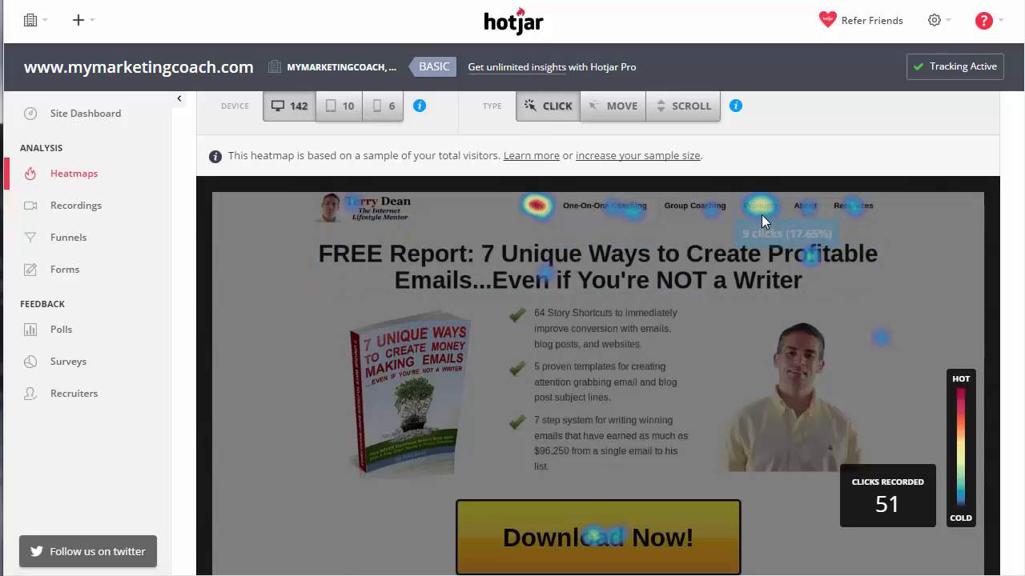
pyautogui.moveTo(542, 214)
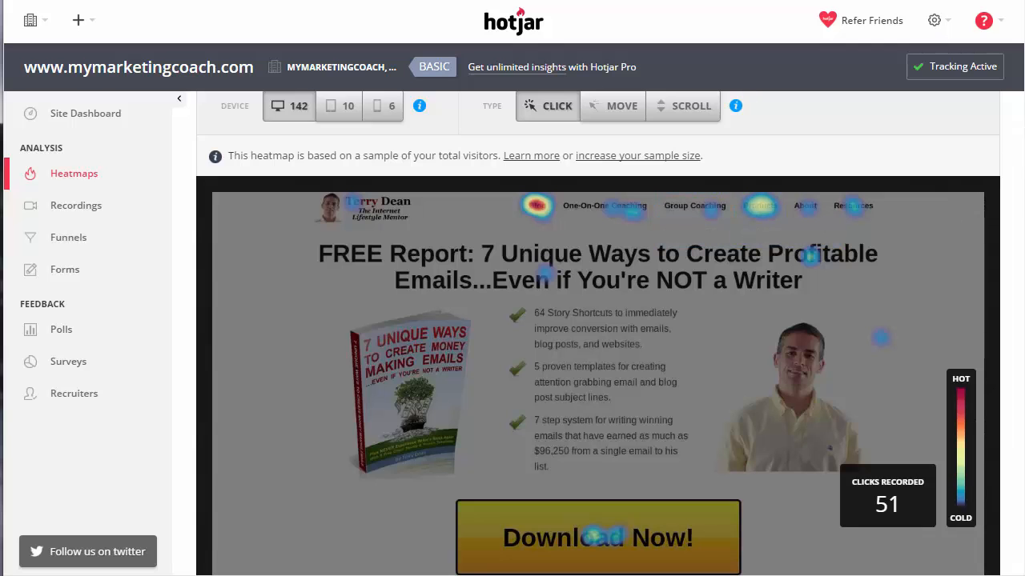
pyautogui.scroll(-1, 993, 180)
pyautogui.scroll(-1, 936, 248)
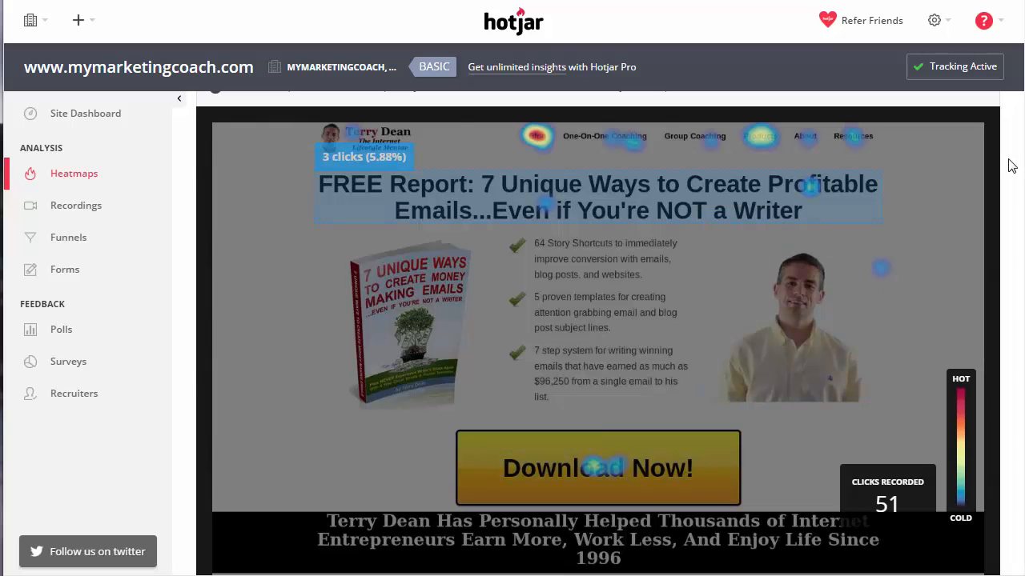
pyautogui.scroll(-1, 1005, 164)
pyautogui.scroll(-5, 598, 333)
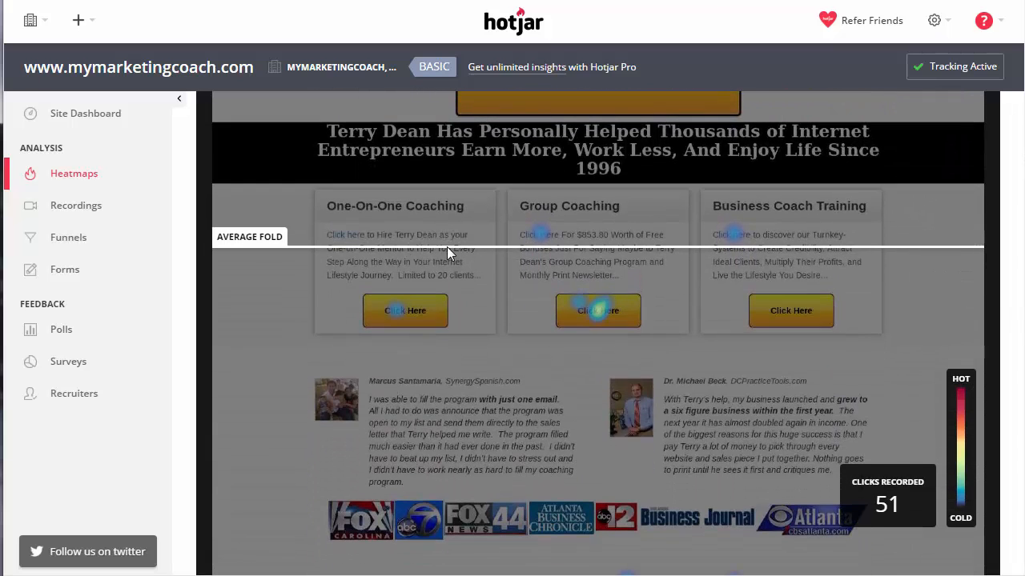
pyautogui.moveTo(391, 316)
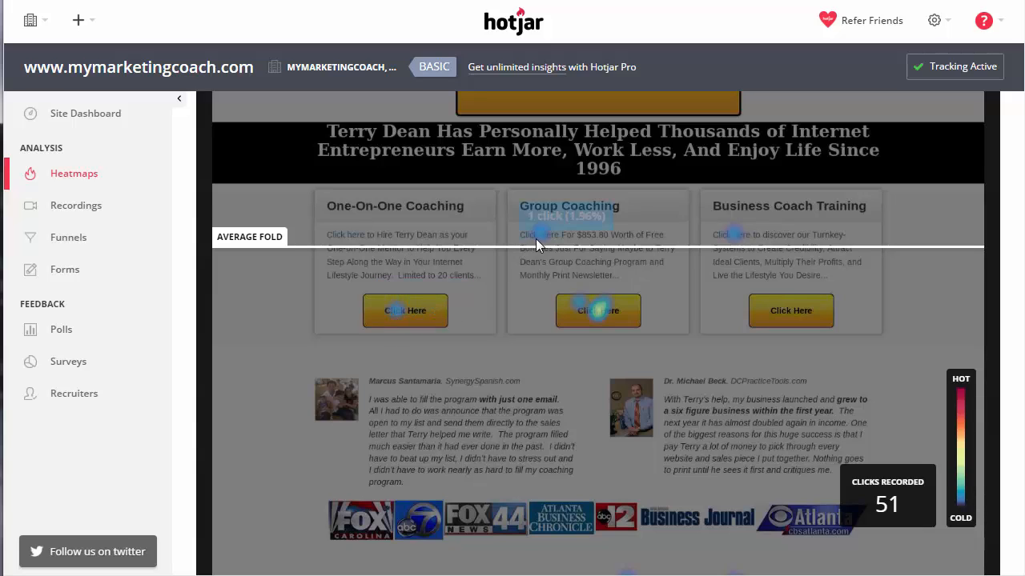
pyautogui.moveTo(550, 242)
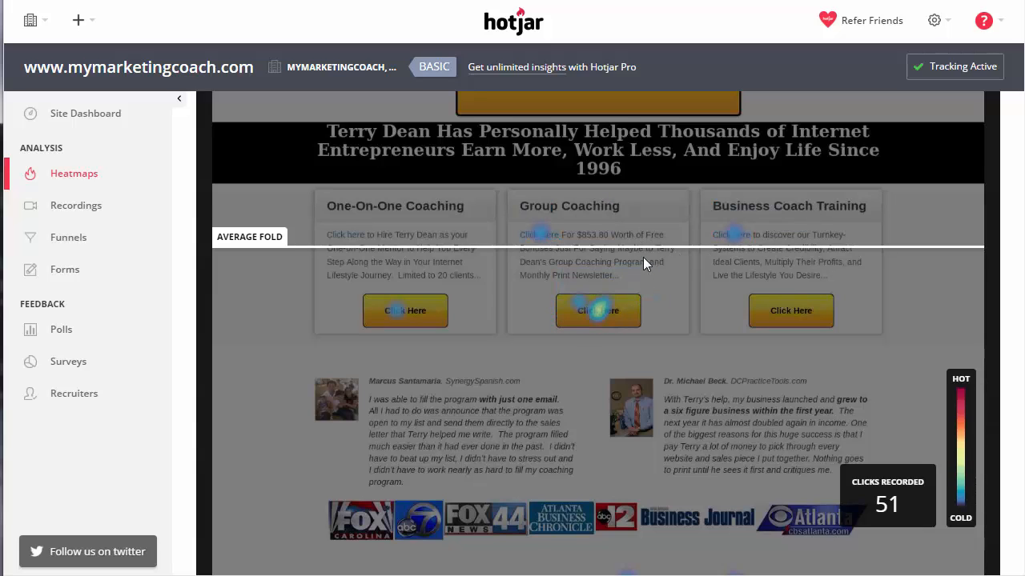
pyautogui.scroll(2, 667, 264)
pyautogui.scroll(4, 670, 261)
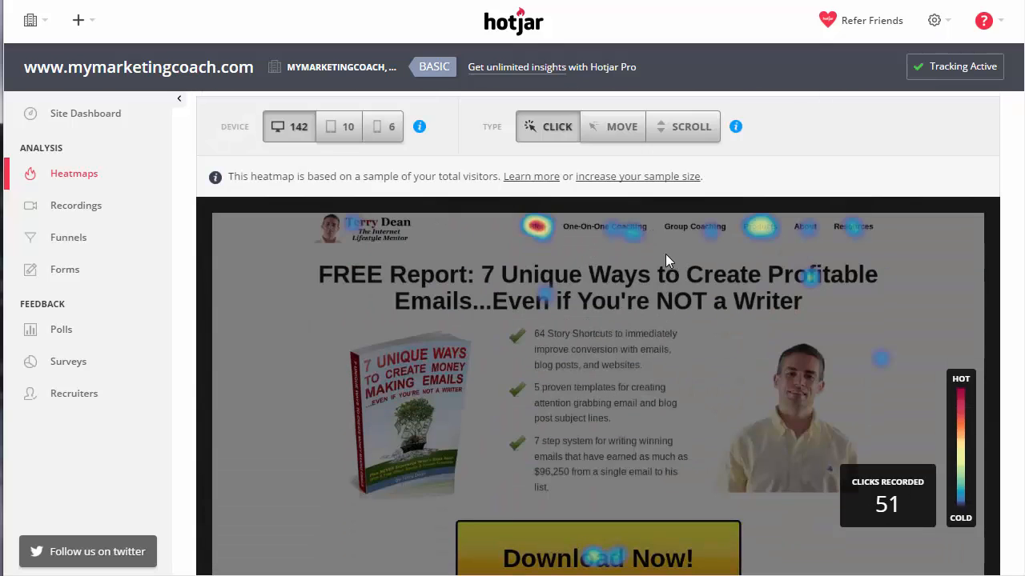
pyautogui.moveTo(661, 298)
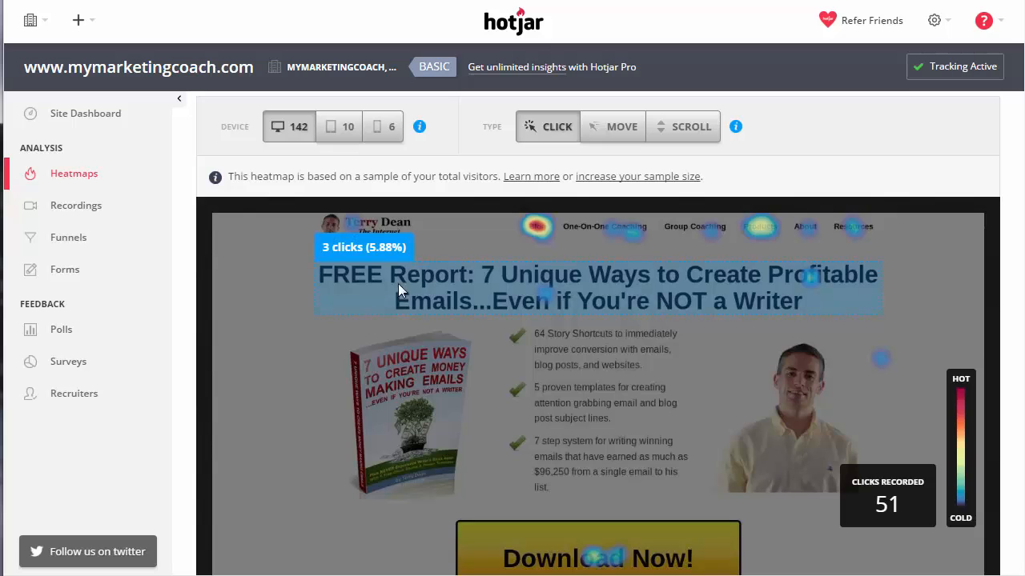
pyautogui.moveTo(754, 229)
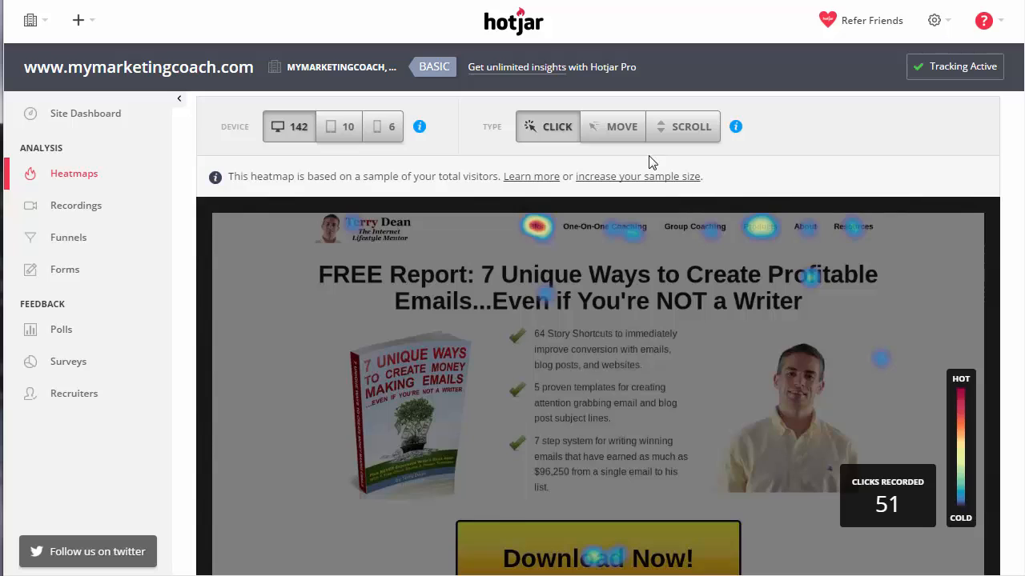
# Switch the Homepage heatmap to scroll view and follow reach from 99.3% down to 26.8%.
pyautogui.scroll(1, 672, 176)
pyautogui.click(694, 197)
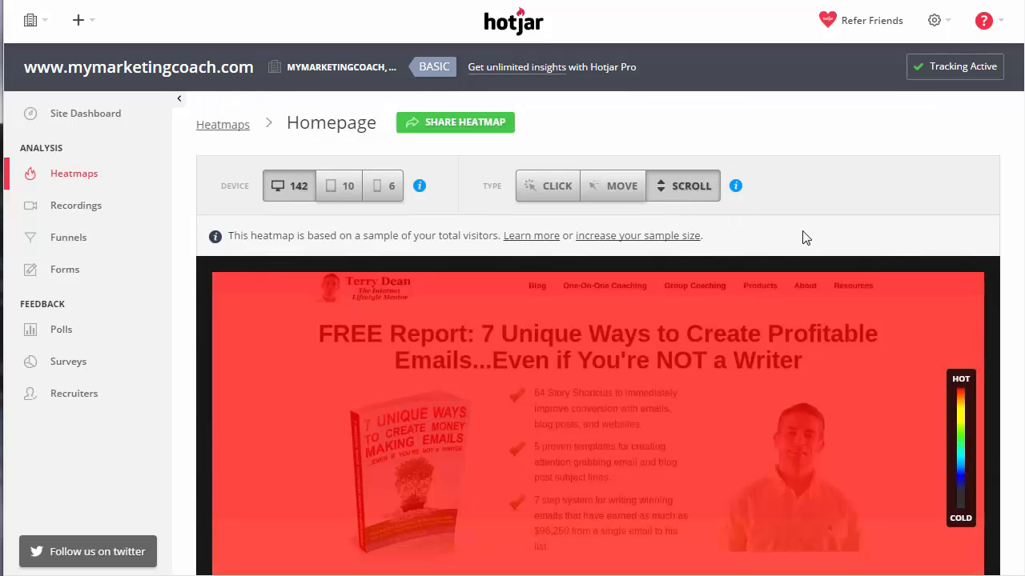
pyautogui.scroll(-2, 799, 209)
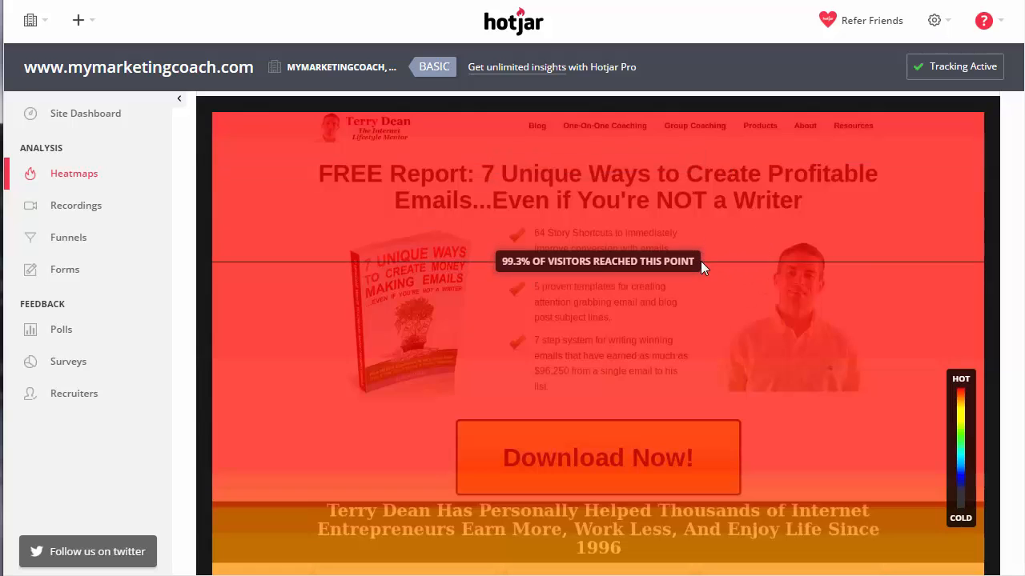
pyautogui.scroll(-1, 723, 264)
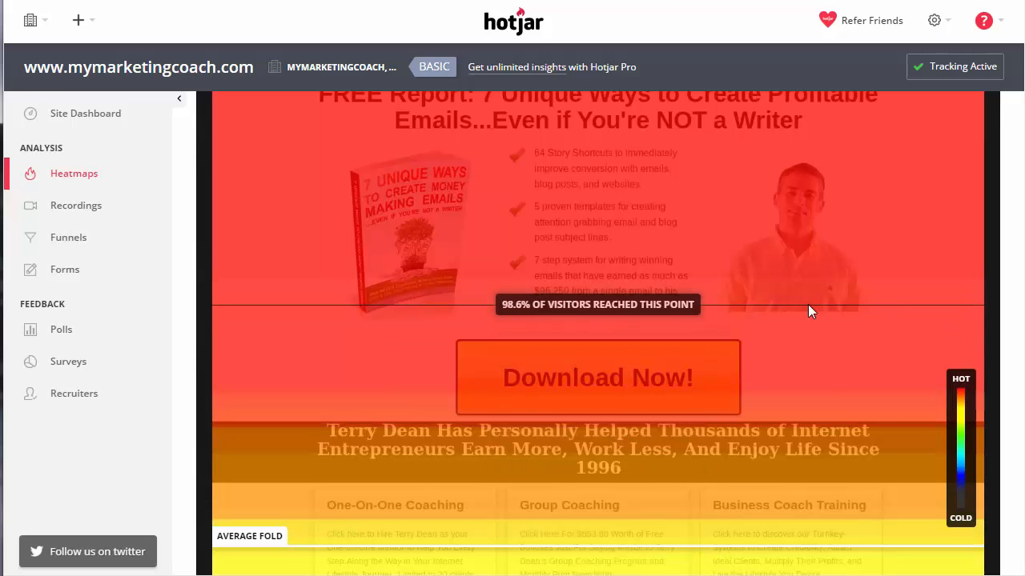
pyautogui.scroll(-2, 807, 304)
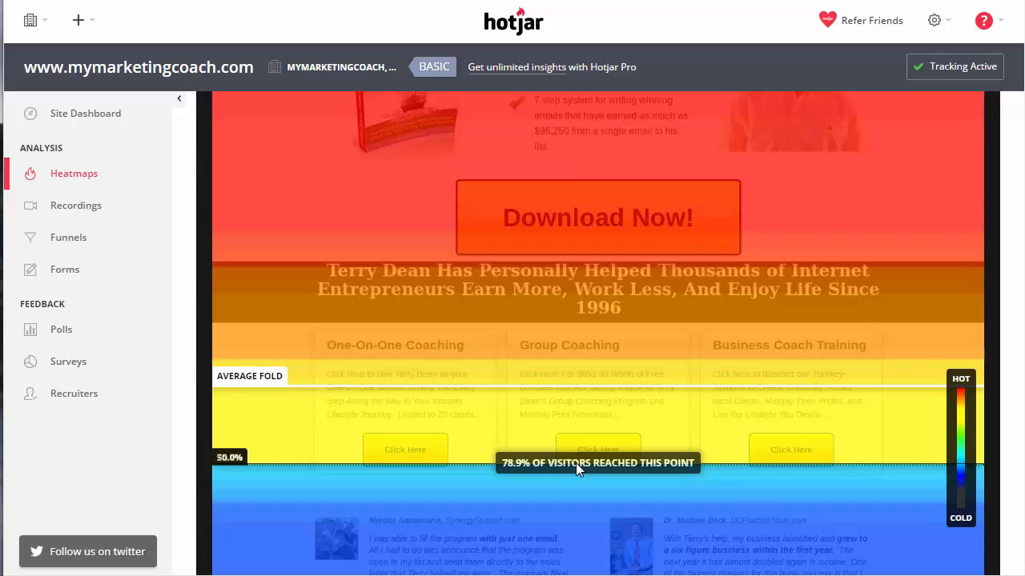
pyautogui.scroll(-2, 575, 488)
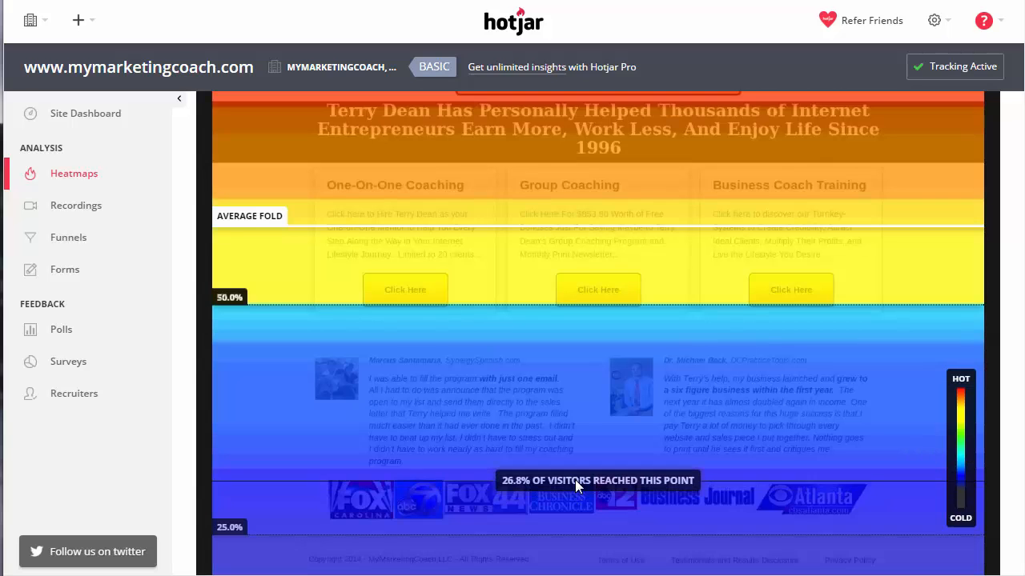
pyautogui.scroll(8, 585, 435)
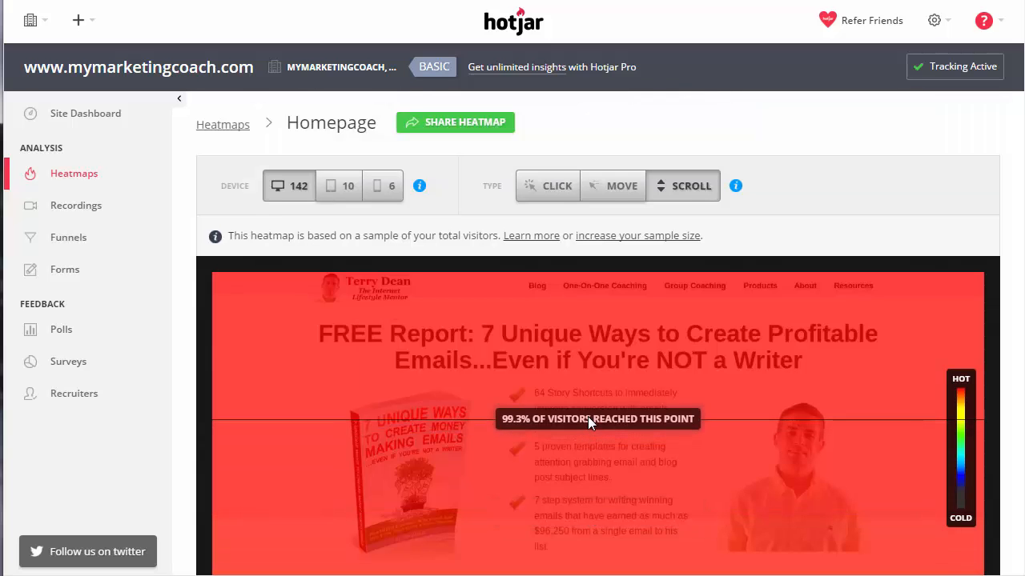
pyautogui.scroll(-1, 587, 416)
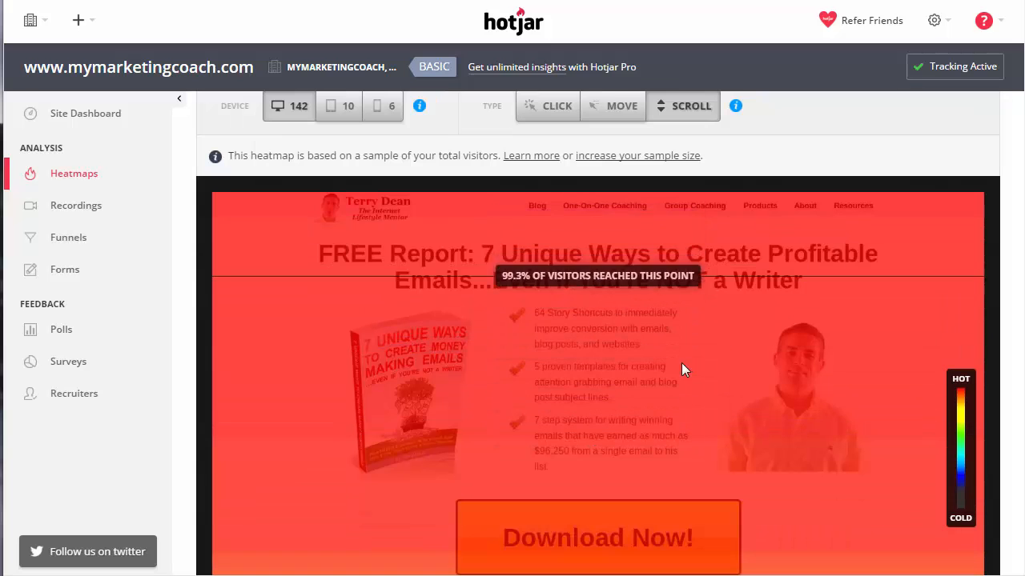
pyautogui.scroll(-2, 681, 362)
pyautogui.scroll(-2, 680, 361)
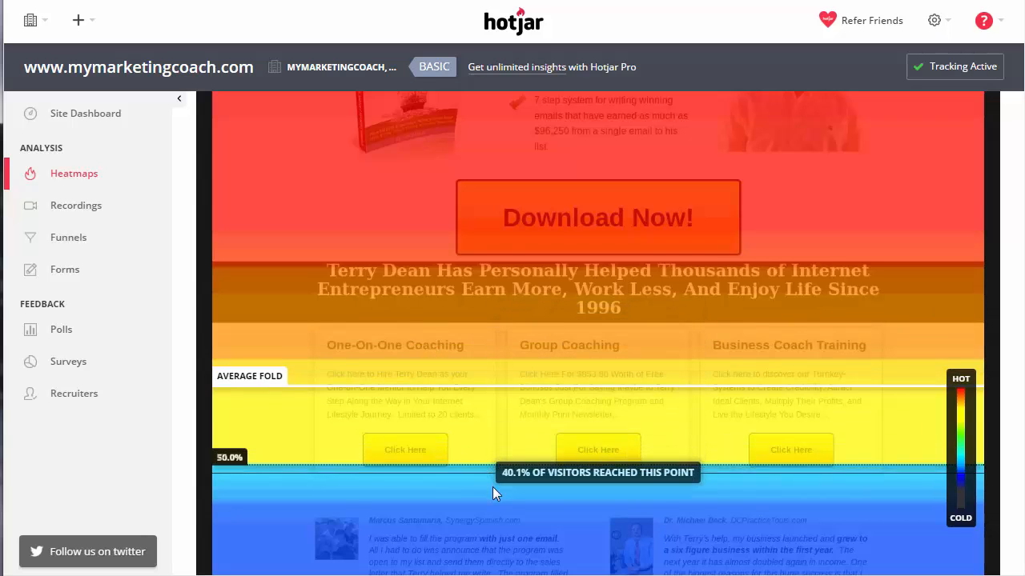
pyautogui.scroll(-2, 560, 516)
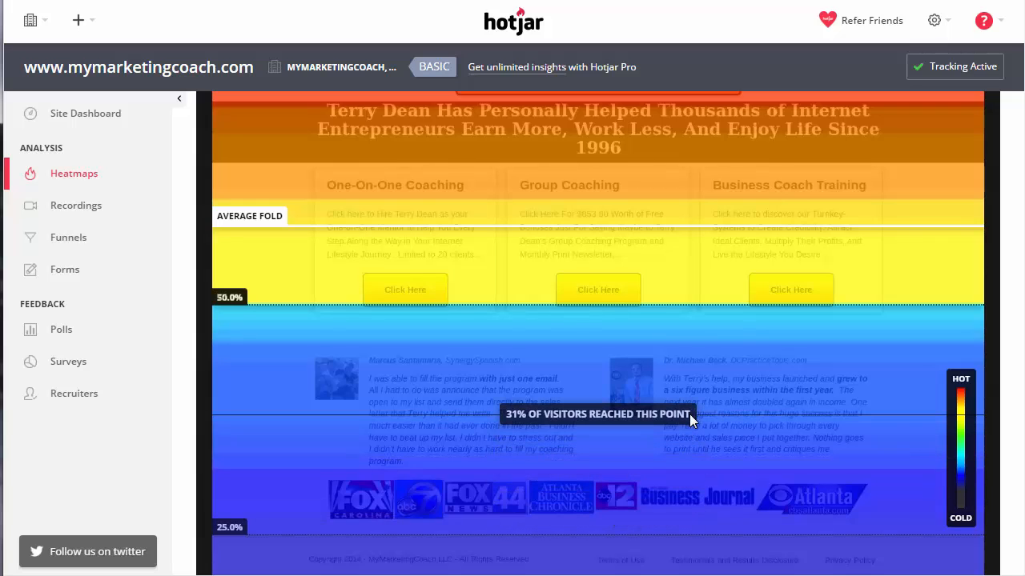
pyautogui.scroll(-1, 689, 414)
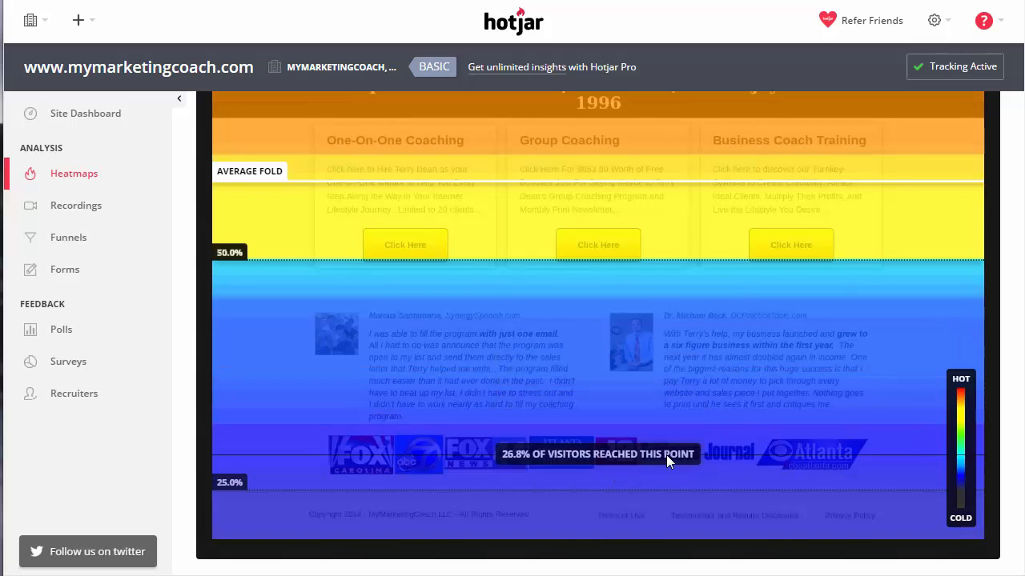
pyautogui.scroll(5, 726, 377)
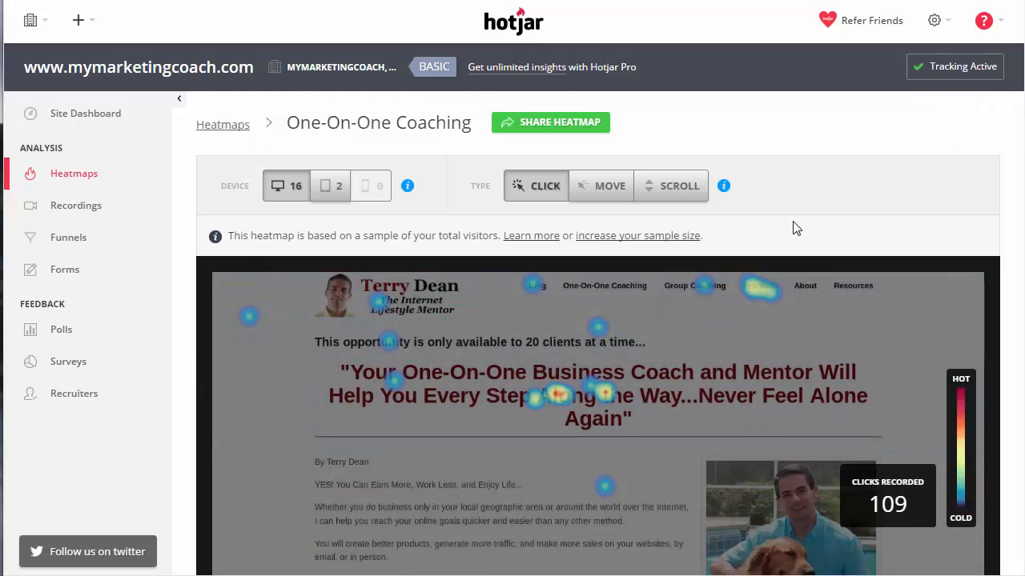
# Scroll the One-On-One Coaching click heatmap to the footer, checking hot-spot click counts.
pyautogui.scroll(-1, 795, 228)
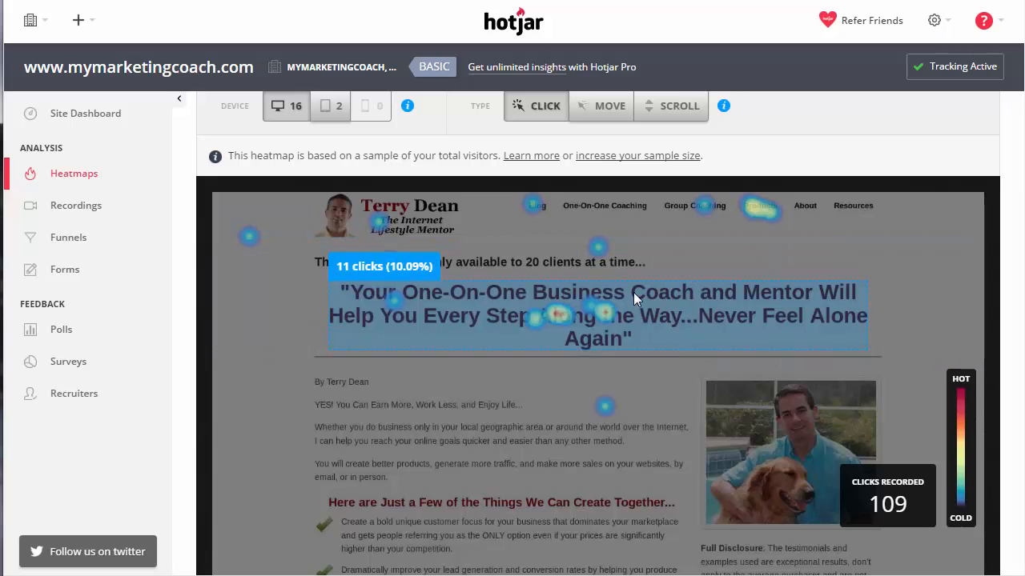
pyautogui.scroll(-3, 652, 288)
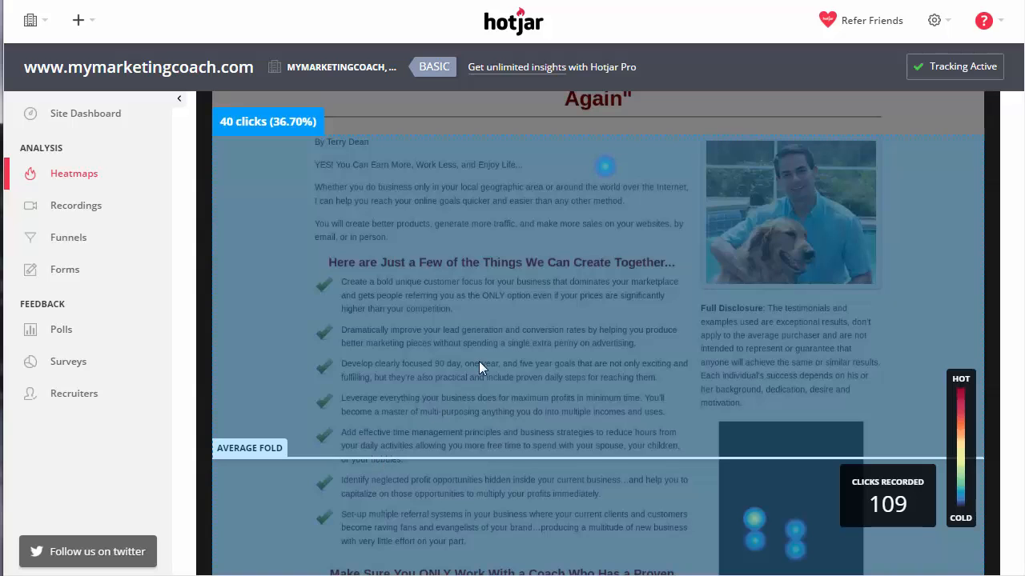
pyautogui.scroll(-2, 505, 338)
pyautogui.scroll(-1, 505, 336)
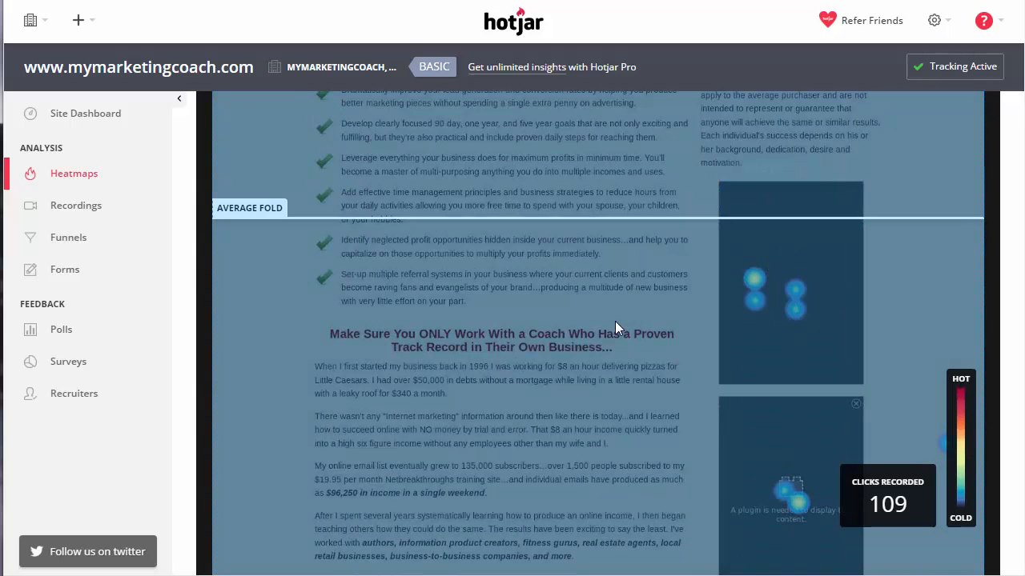
pyautogui.scroll(-2, 615, 321)
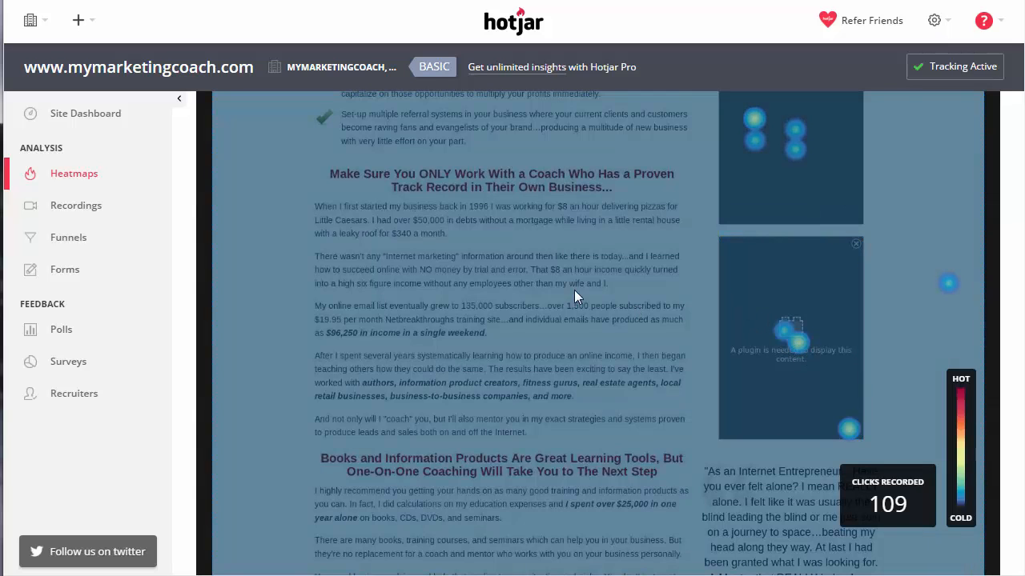
pyautogui.scroll(-6, 633, 281)
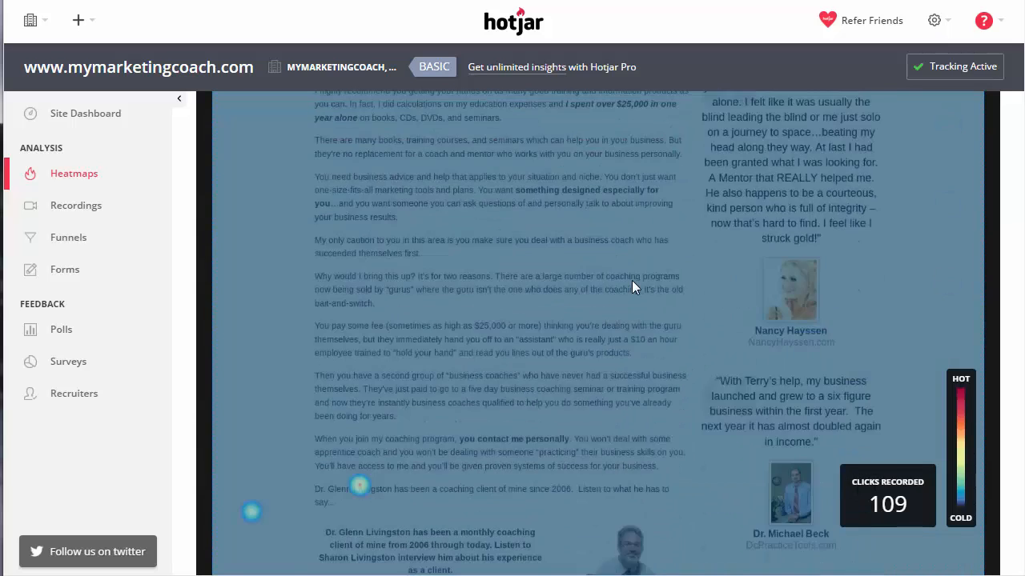
pyautogui.scroll(-2, 631, 286)
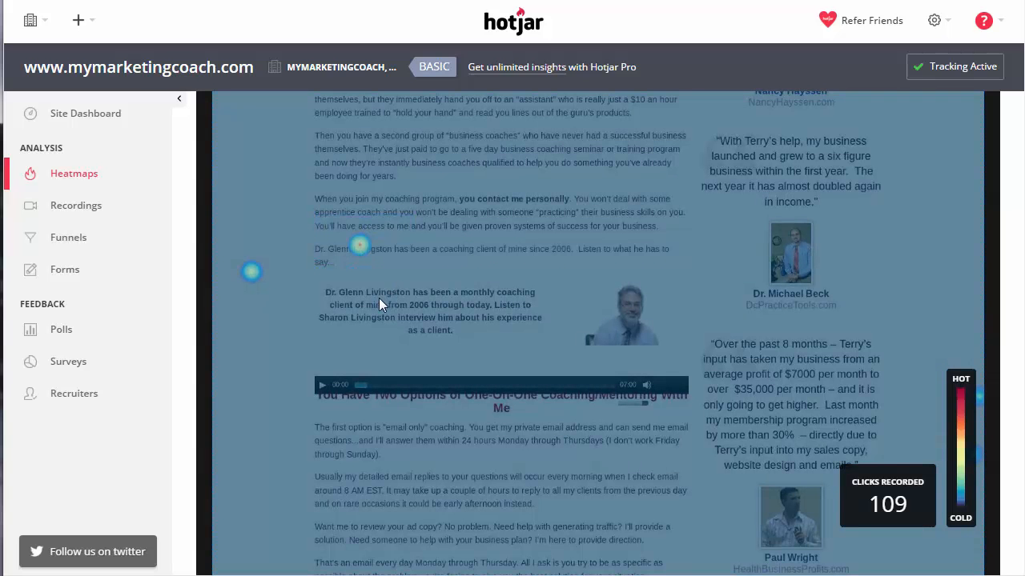
pyautogui.scroll(-8, 504, 312)
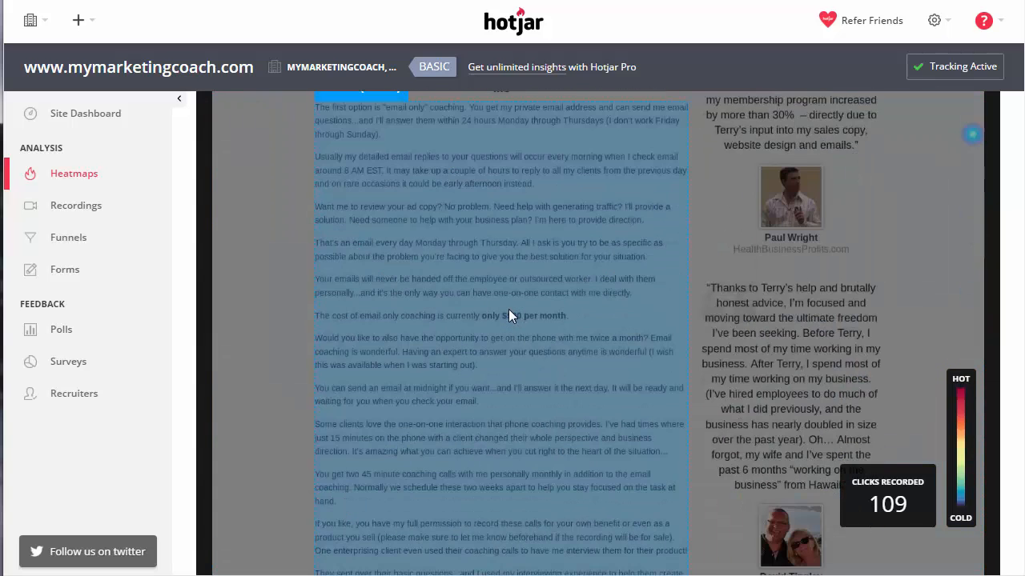
pyautogui.scroll(-1, 508, 308)
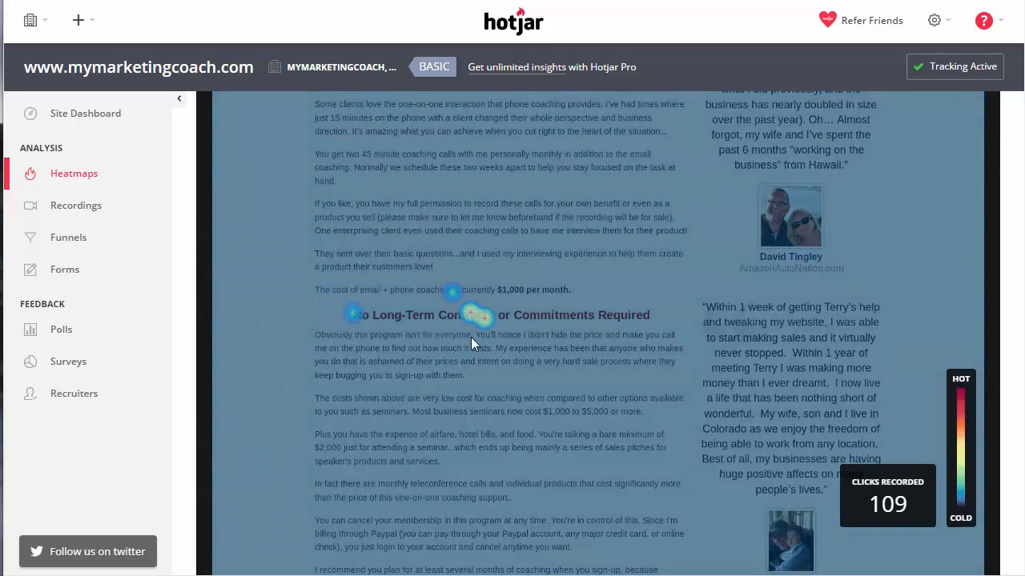
pyautogui.scroll(-5, 525, 329)
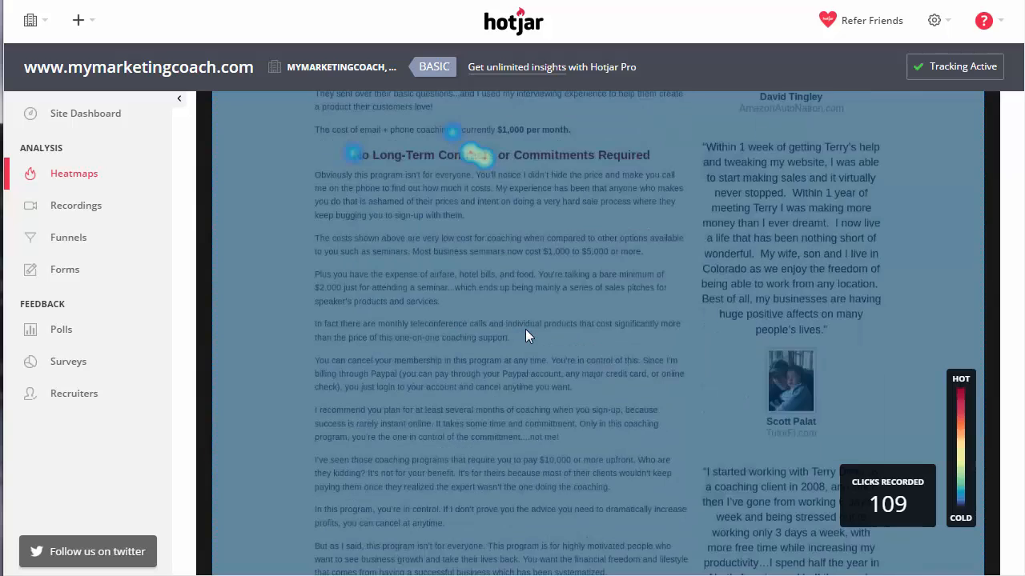
pyautogui.scroll(-5, 525, 329)
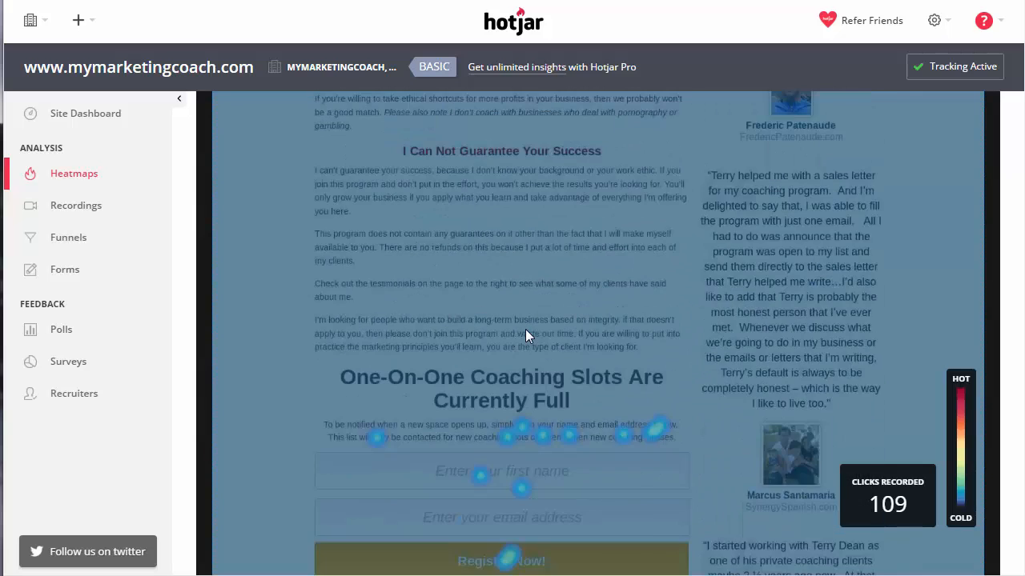
pyautogui.scroll(-1, 559, 254)
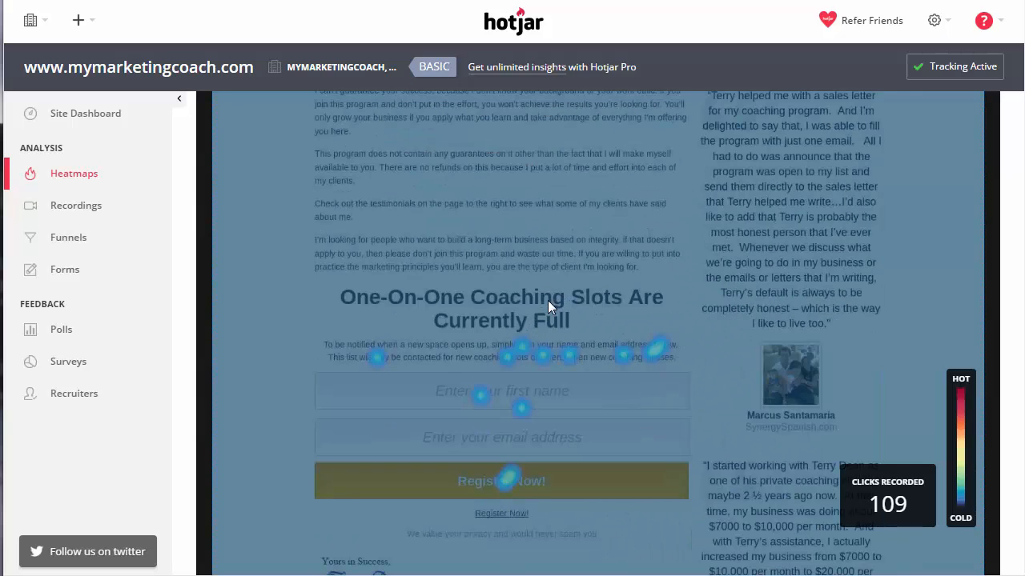
pyautogui.scroll(-1, 548, 299)
pyautogui.moveTo(439, 263)
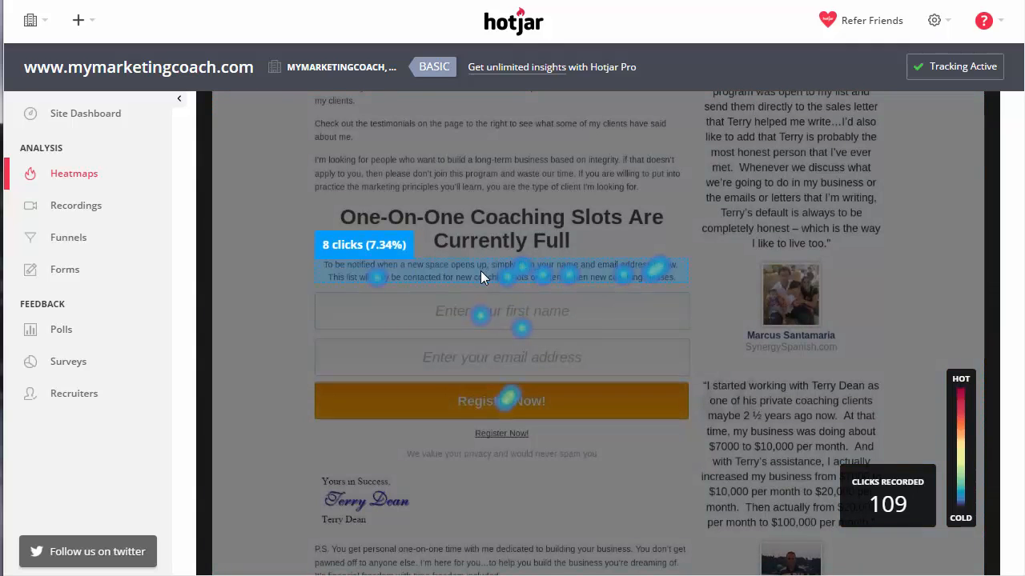
pyautogui.moveTo(520, 327)
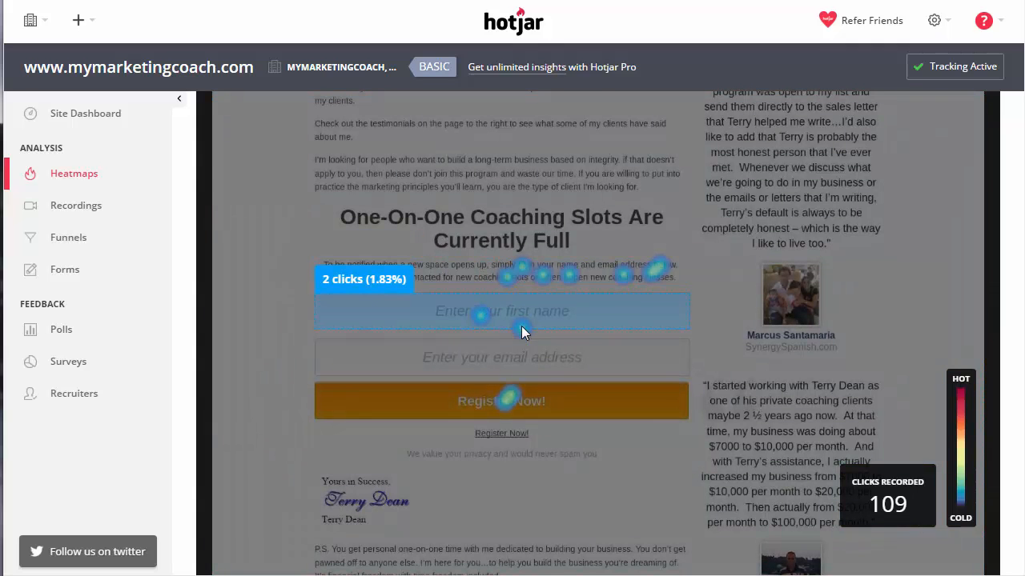
pyautogui.scroll(-4, 518, 305)
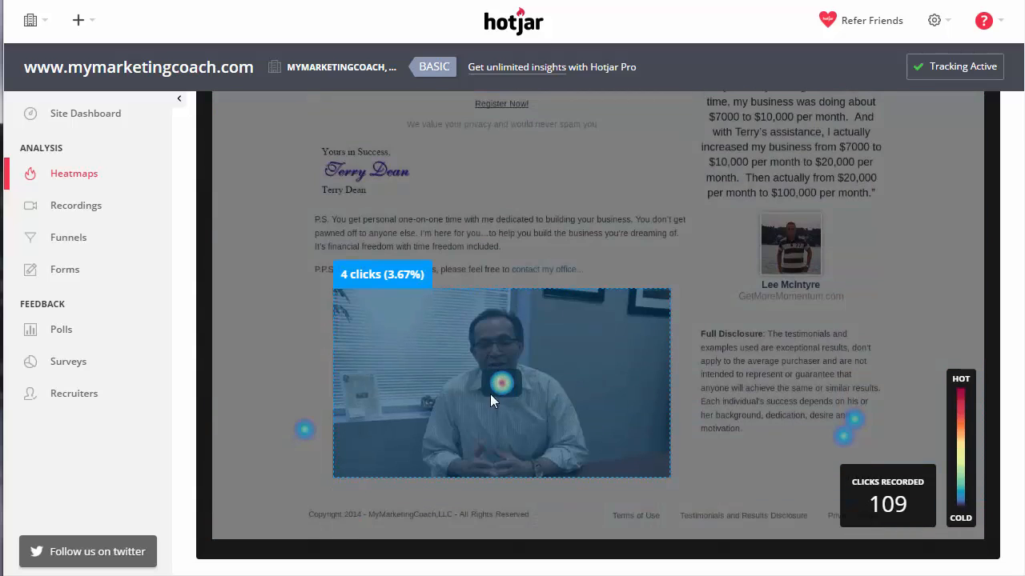
# Return to the top and switch the heatmap to the scroll-depth view.
pyautogui.scroll(4, 787, 363)
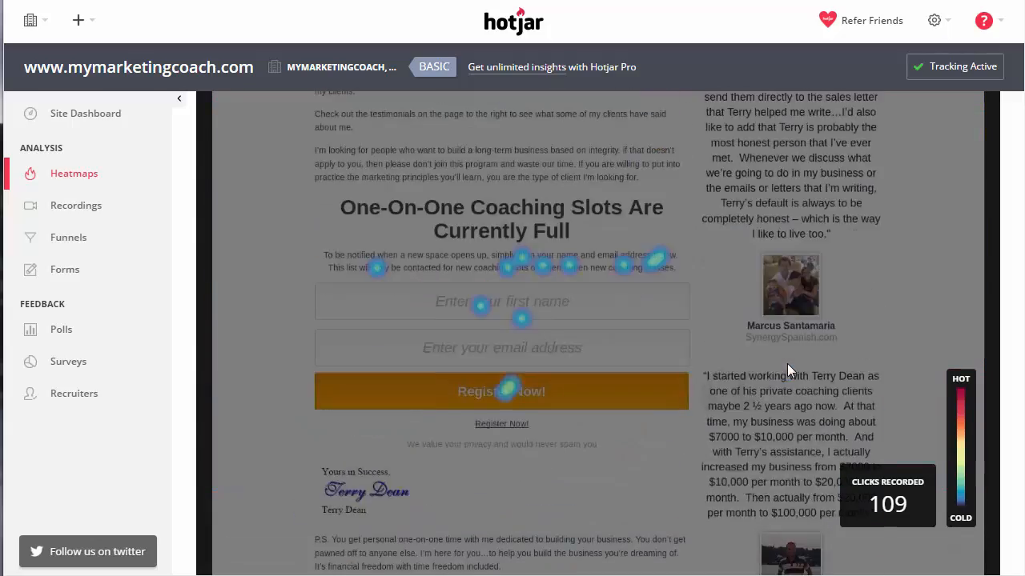
pyautogui.scroll(10, 787, 364)
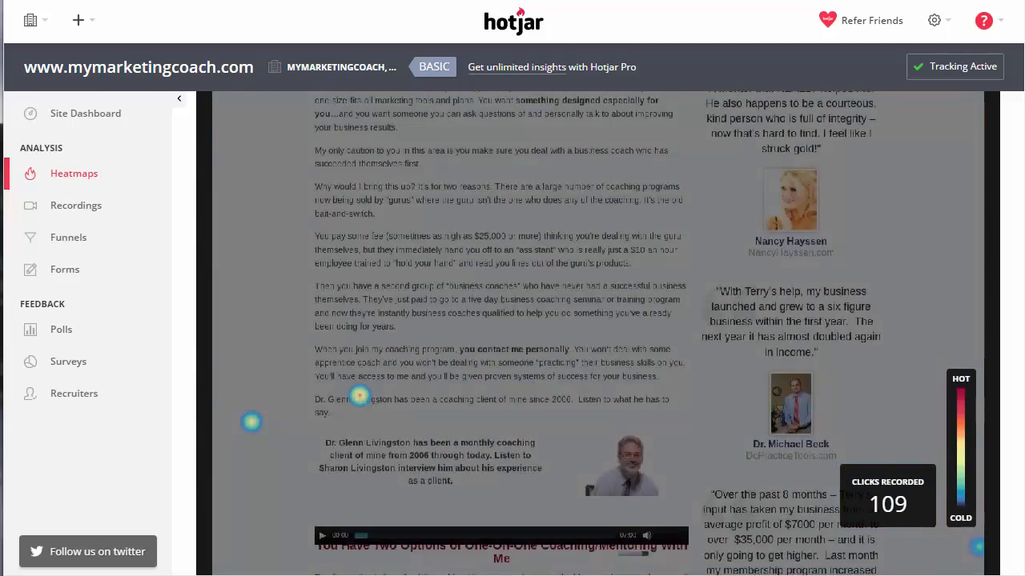
pyautogui.scroll(8, 546, 225)
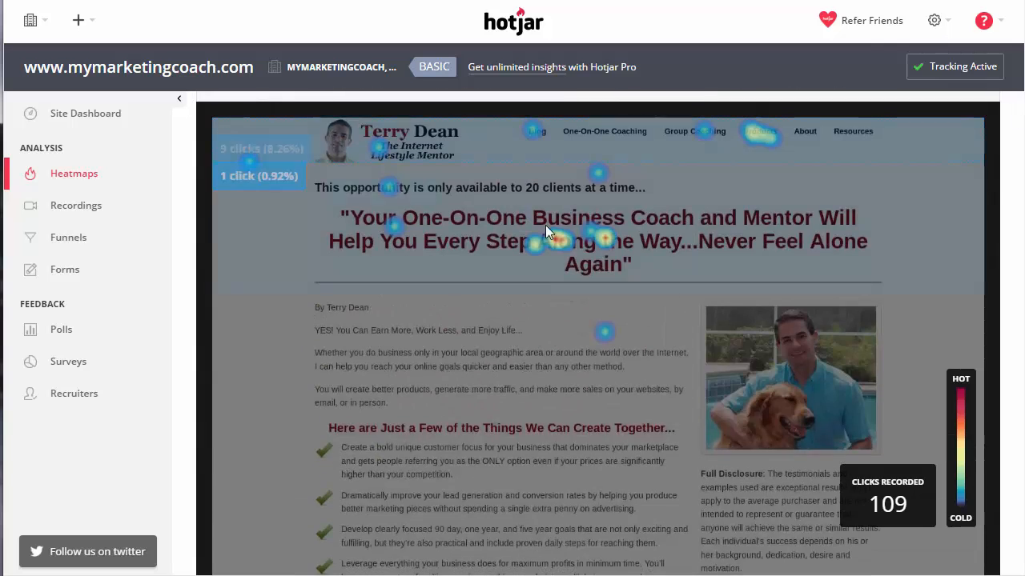
pyautogui.scroll(3, 545, 225)
pyautogui.click(677, 187)
pyautogui.scroll(-4, 654, 323)
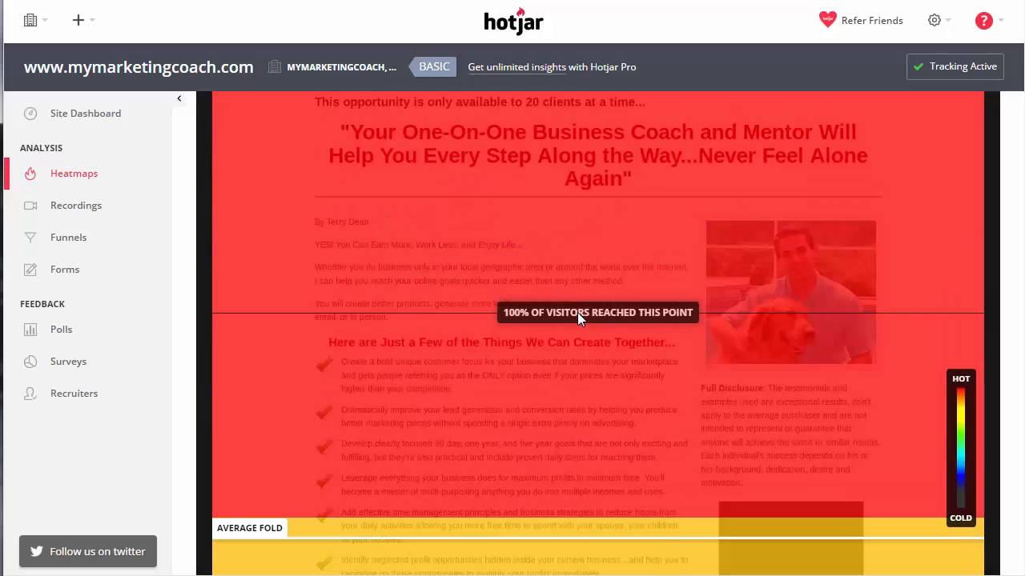
pyautogui.scroll(-4, 577, 312)
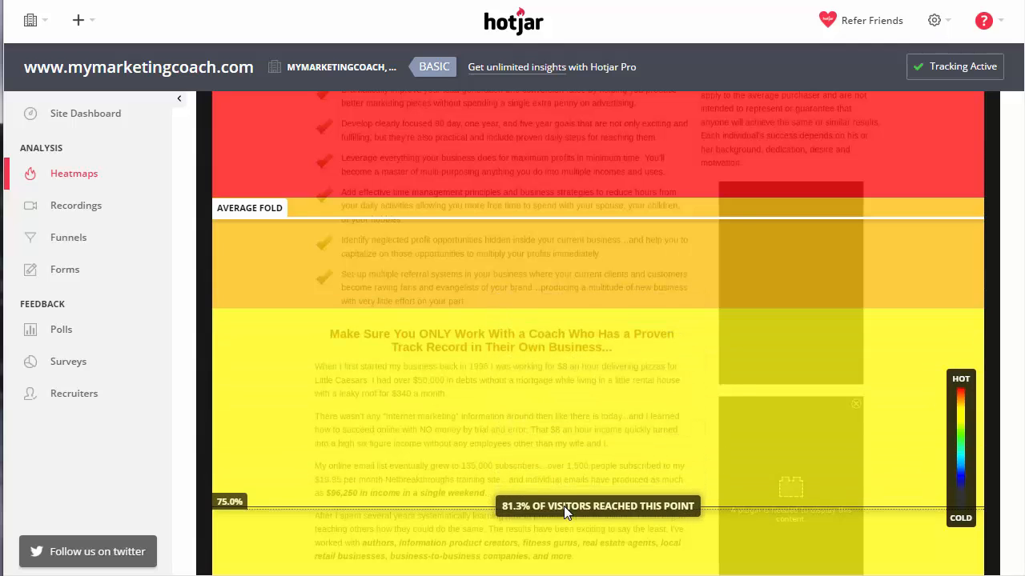
pyautogui.scroll(-1, 563, 506)
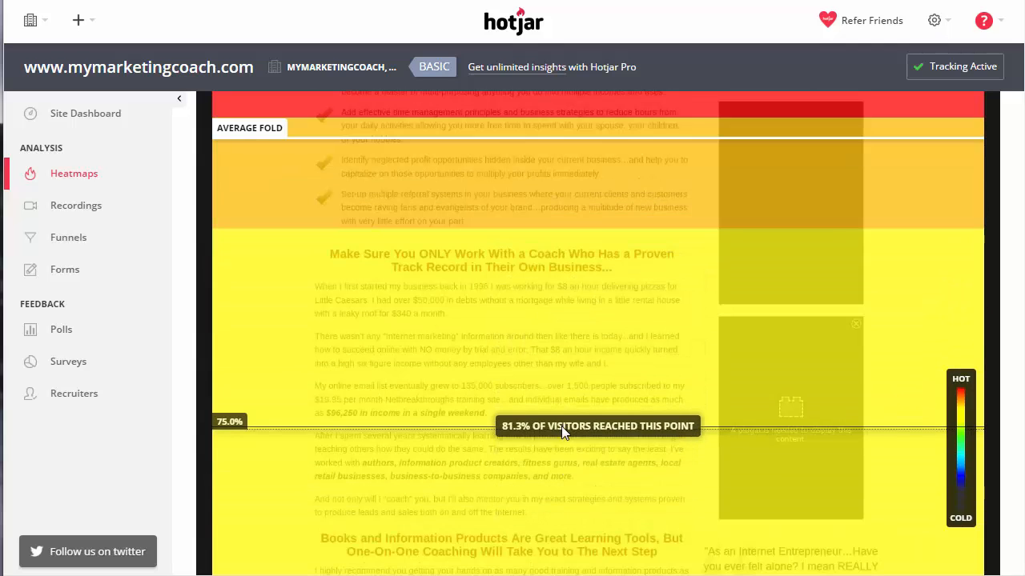
pyautogui.scroll(-1, 601, 454)
pyautogui.scroll(-1, 601, 454)
pyautogui.scroll(3, 600, 449)
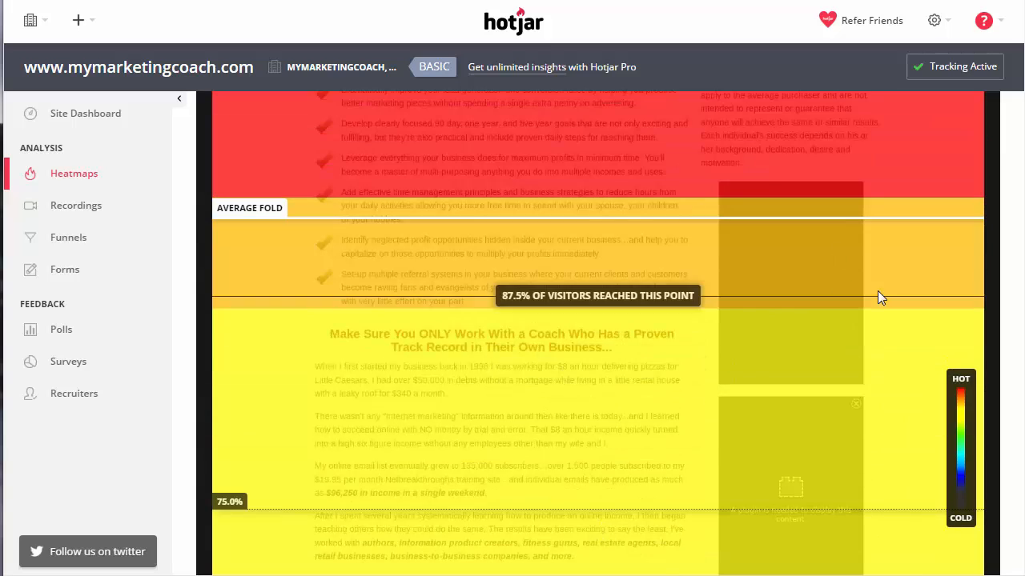
pyautogui.scroll(-2, 467, 393)
pyautogui.scroll(-8, 477, 389)
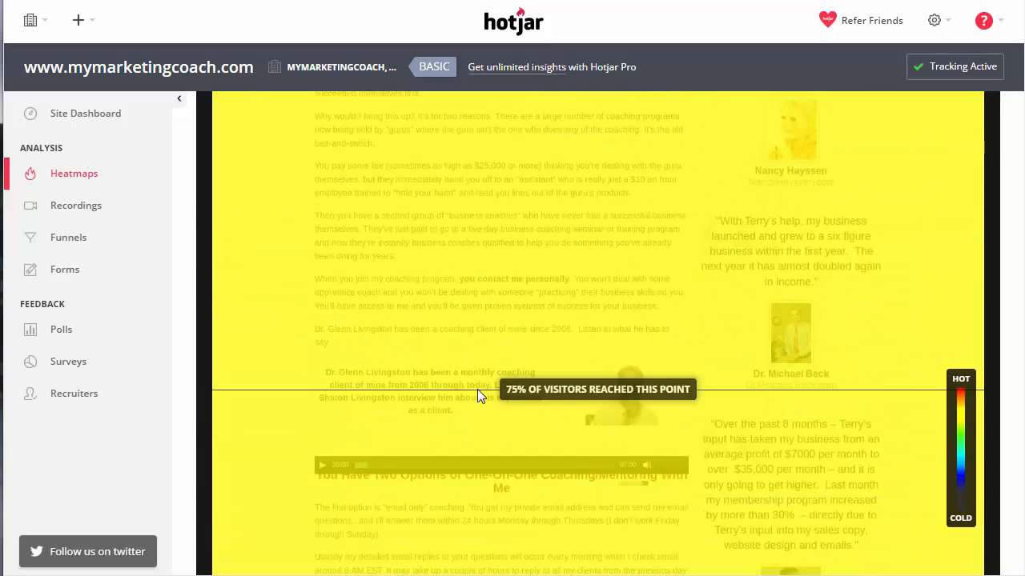
pyautogui.scroll(-4, 477, 389)
pyautogui.scroll(3, 477, 389)
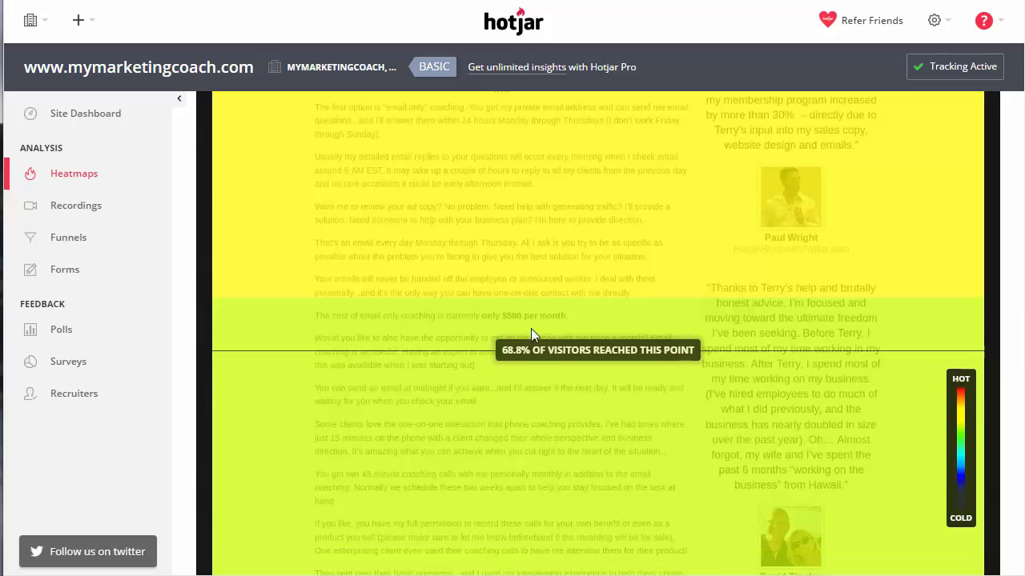
pyautogui.scroll(1, 552, 284)
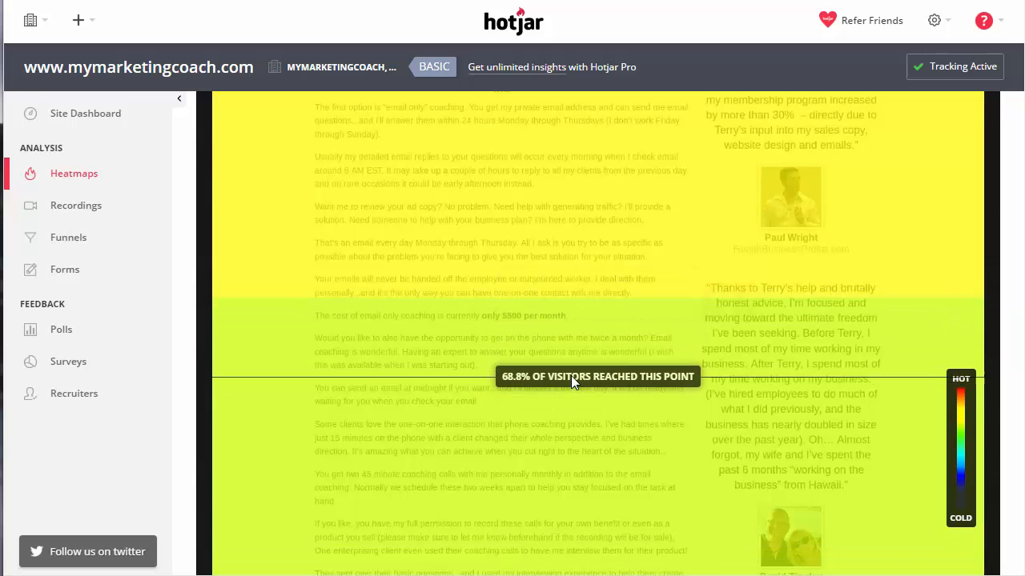
pyautogui.scroll(-12, 572, 371)
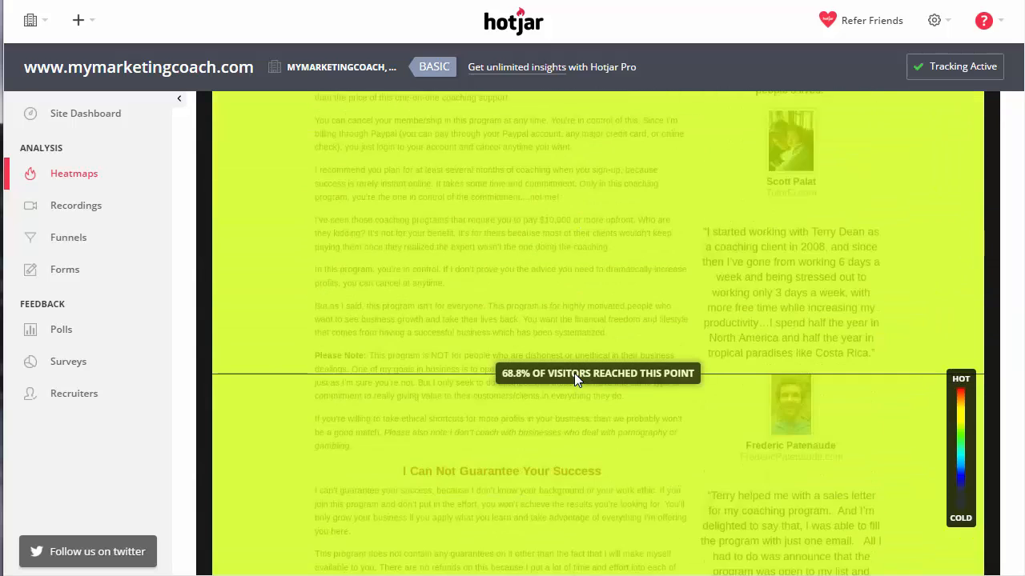
pyautogui.scroll(-4, 574, 374)
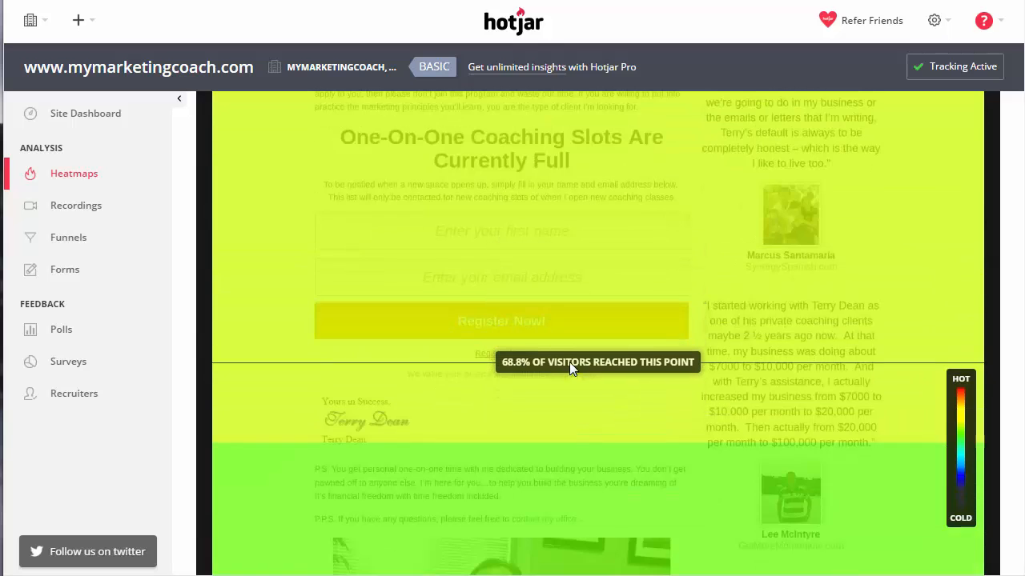
pyautogui.scroll(-2, 575, 362)
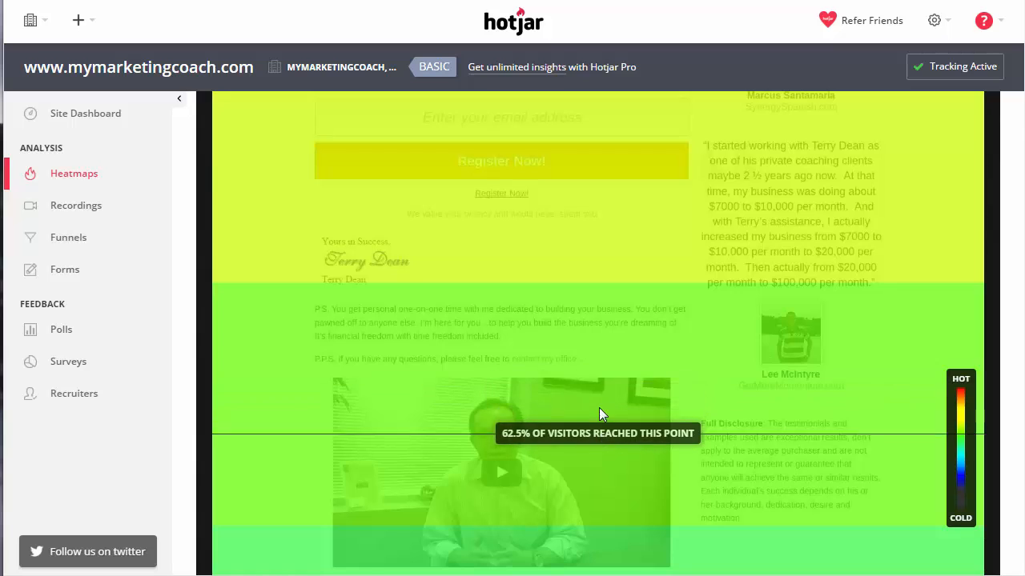
pyautogui.scroll(-1, 618, 295)
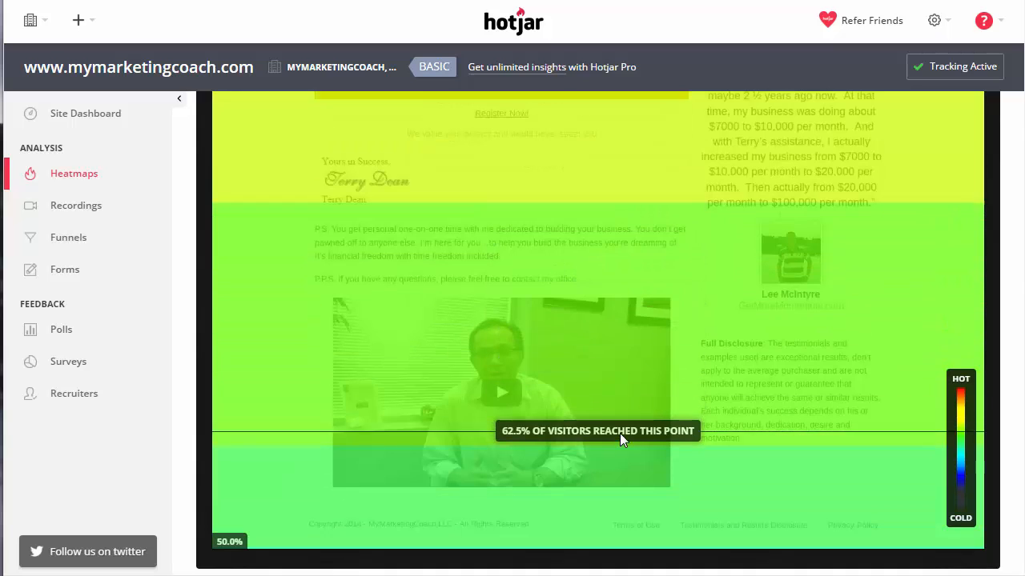
pyautogui.scroll(10, 673, 212)
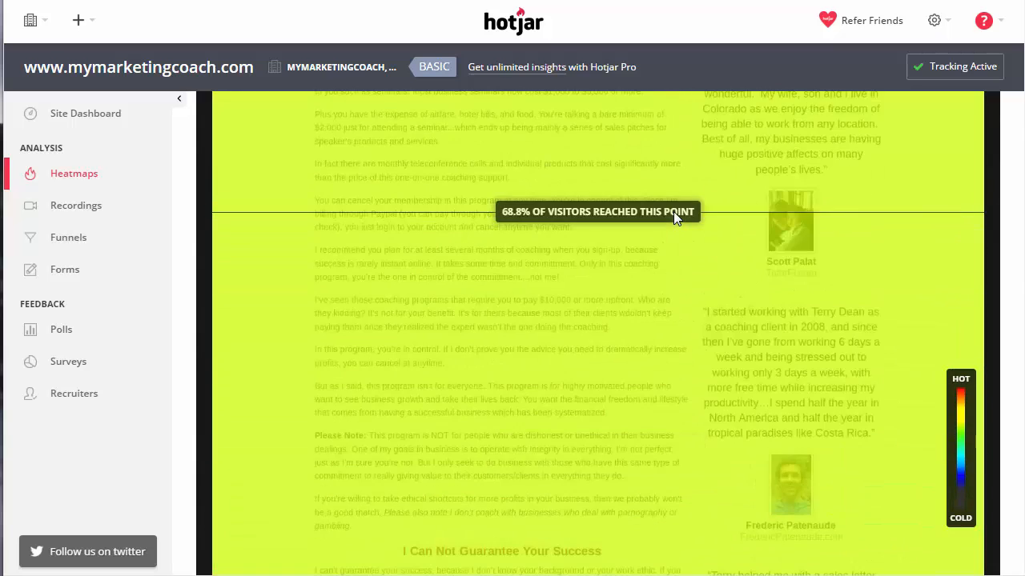
pyautogui.scroll(3, 678, 215)
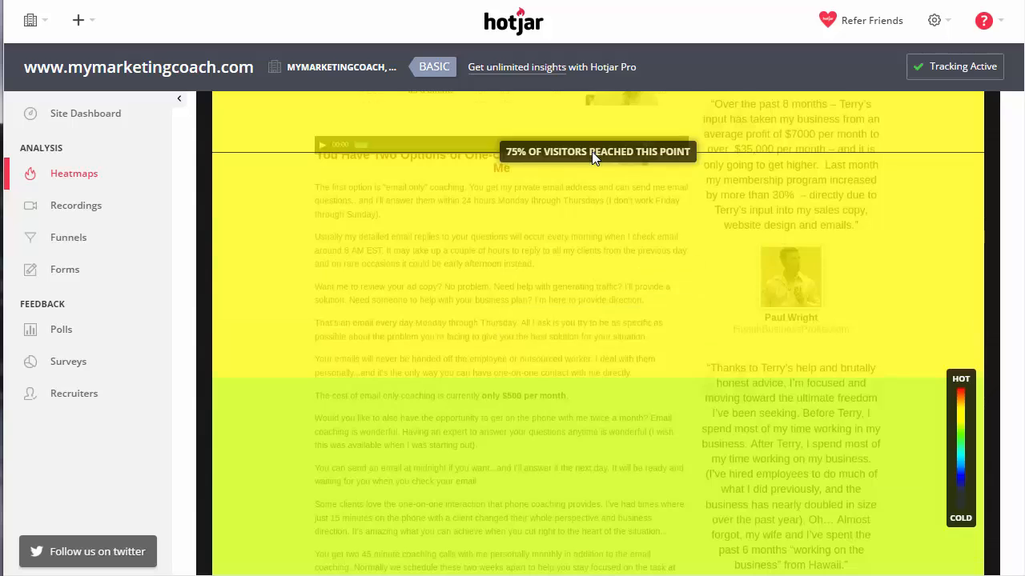
pyautogui.scroll(-7, 614, 298)
pyautogui.scroll(1, 612, 298)
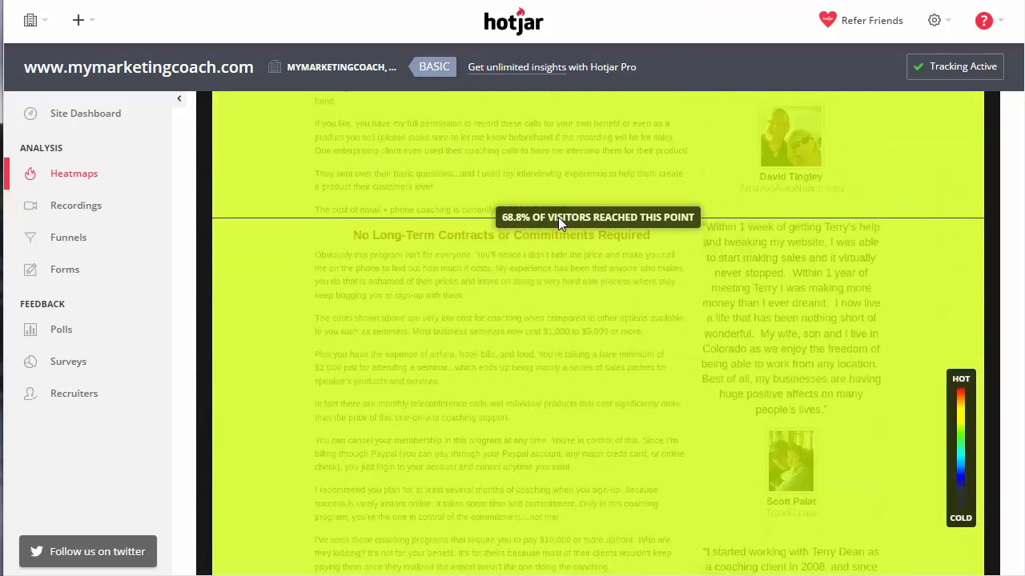
pyautogui.scroll(-5, 576, 353)
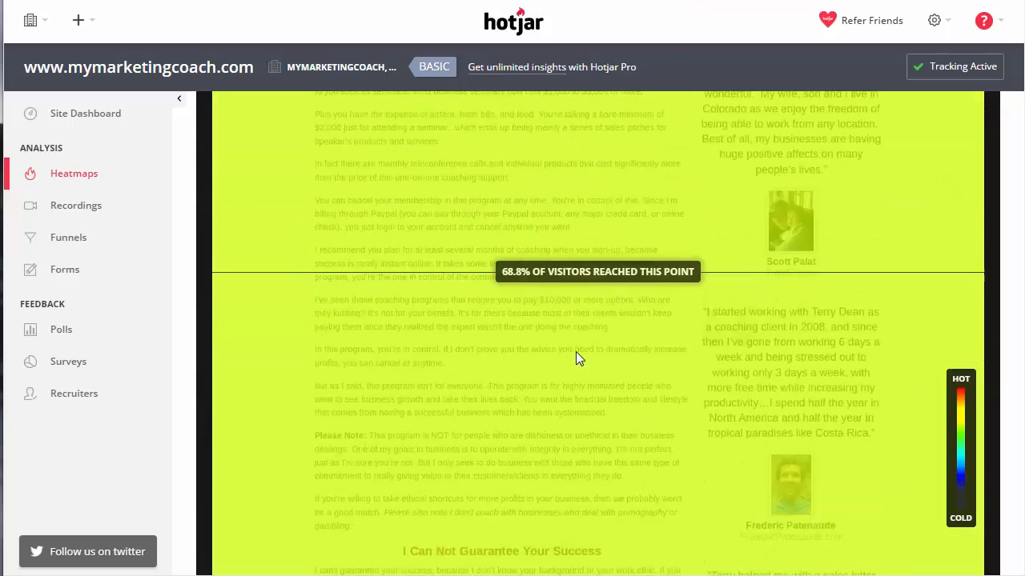
pyautogui.scroll(-5, 574, 301)
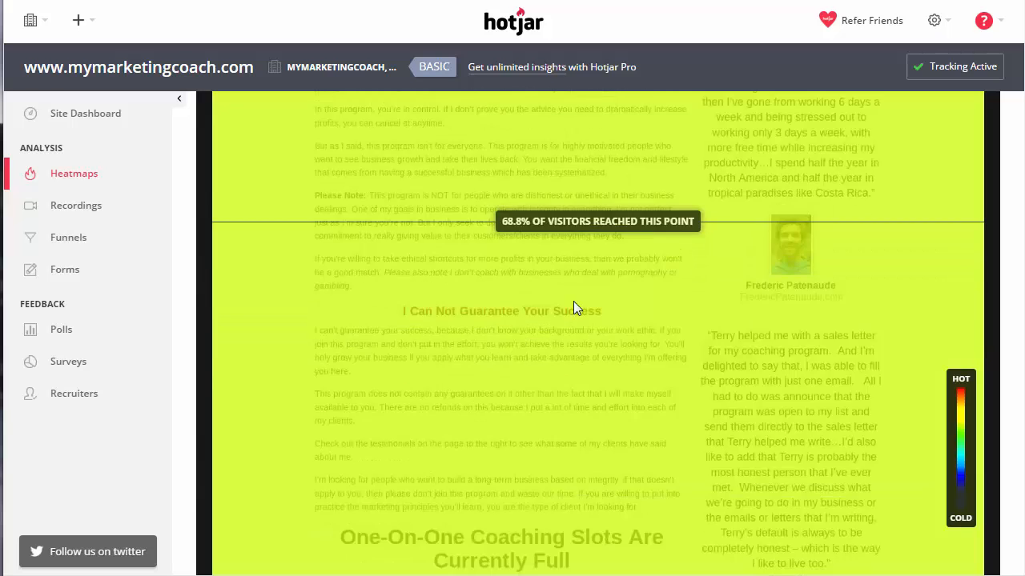
pyautogui.scroll(-3, 493, 377)
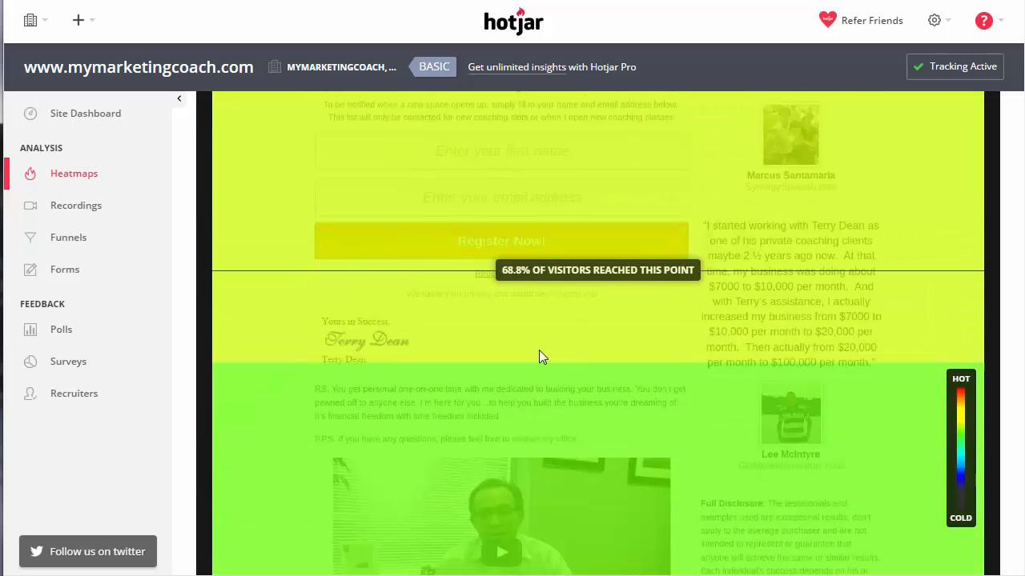